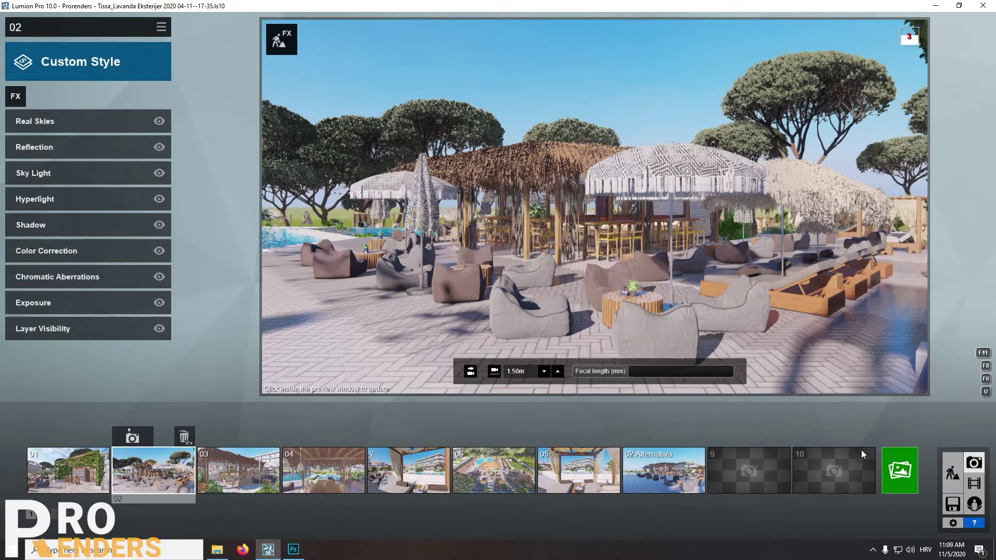
# Step: Render the current shot at Email size, 1280x720, as a JPG with the sky alpha and material ID maps
pyautogui.click(901, 469)
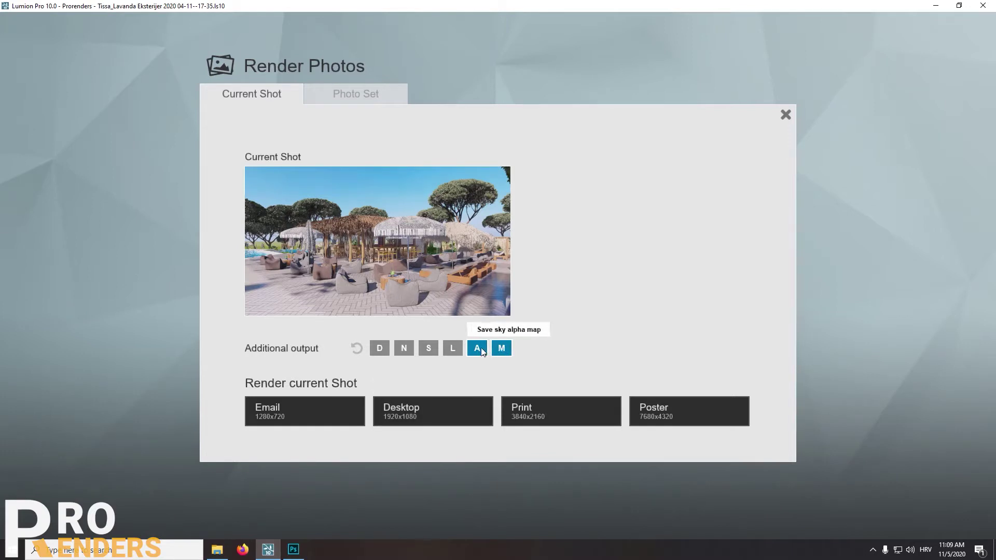
pyautogui.click(337, 414)
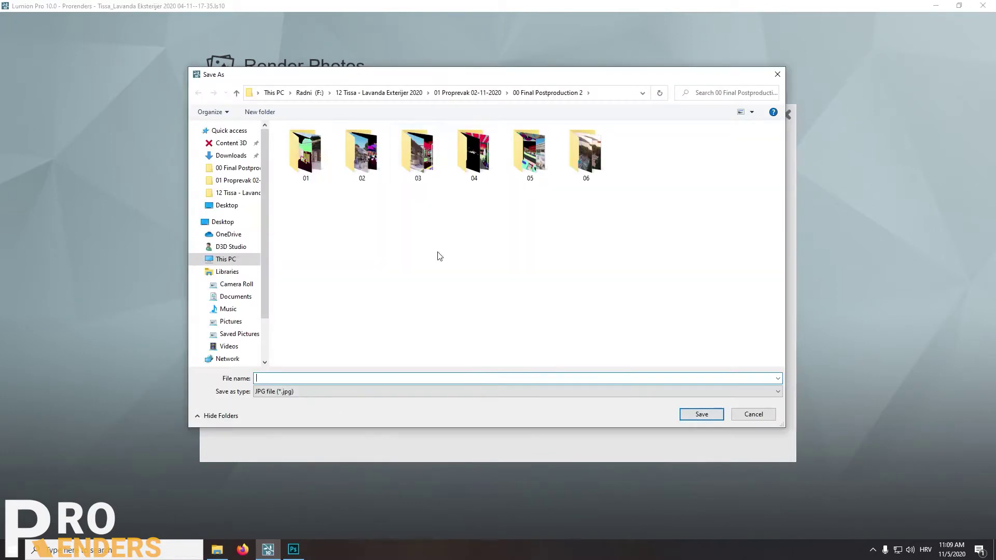
pyautogui.press('Return')
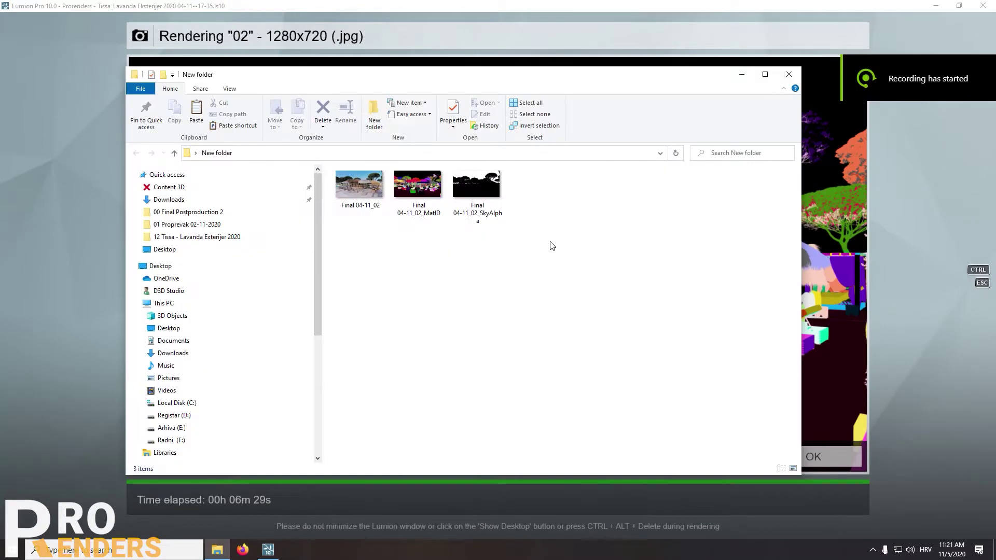
# Step: View the rendered image Final 04-11_02 and its MatID and SkyAlpha maps in the photo viewer
pyautogui.doubleClick(371, 188)
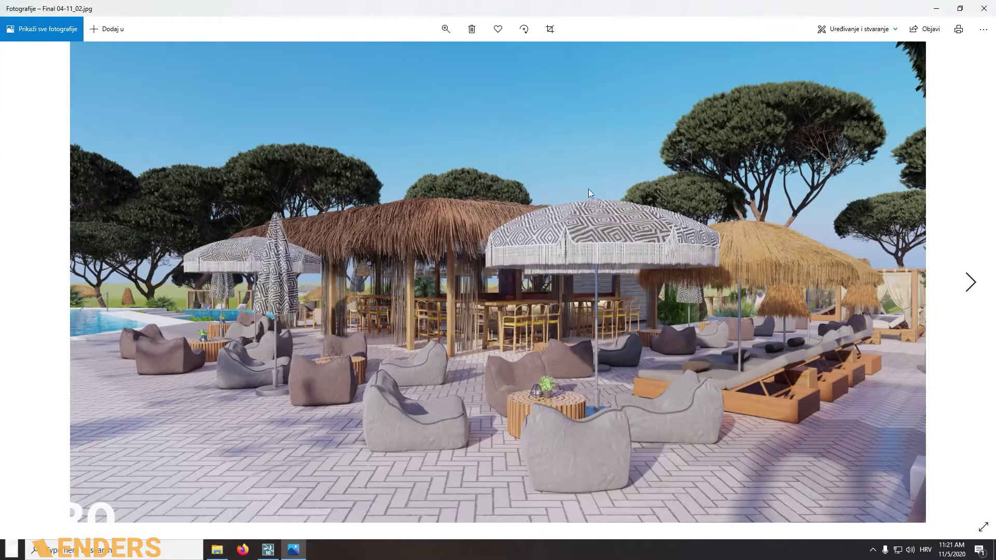
pyautogui.press('Right')
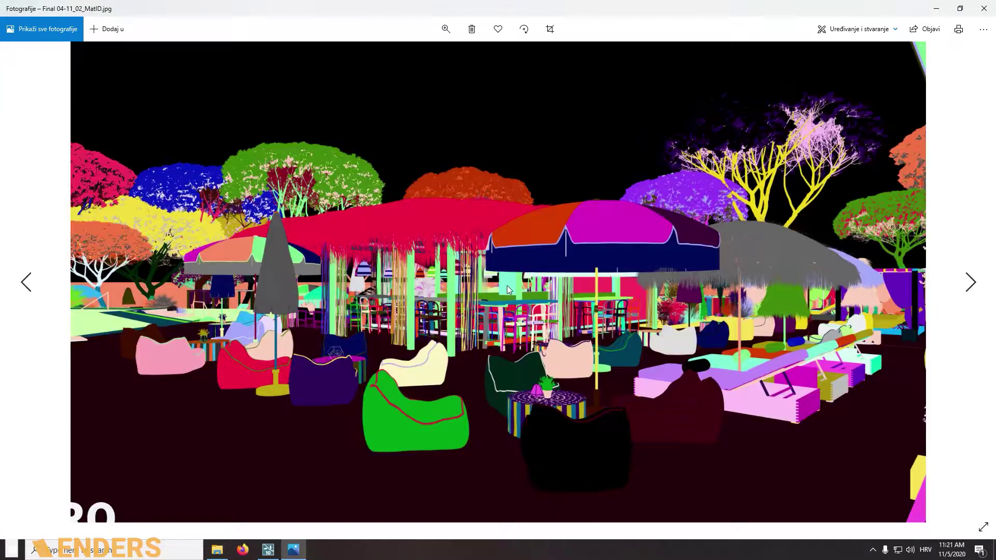
pyautogui.press('Right')
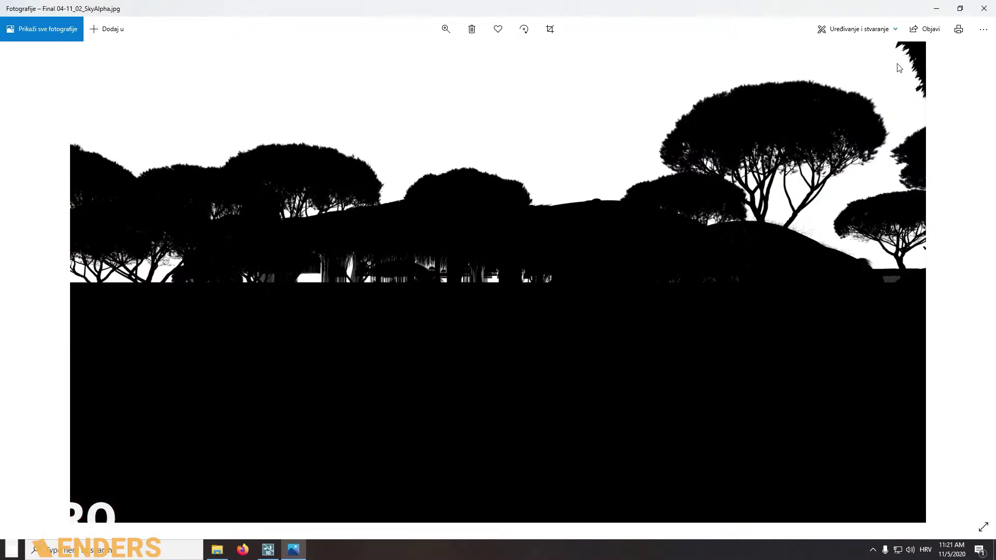
pyautogui.press('Escape')
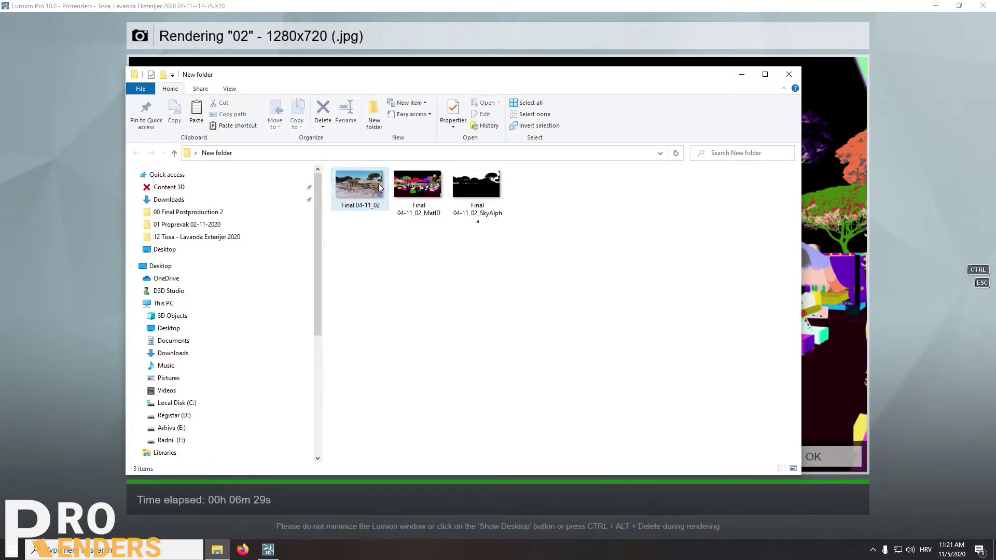
# Step: Open the Final 04-11_02 render from the folder in Photoshop
pyautogui.rightClick(363, 175)
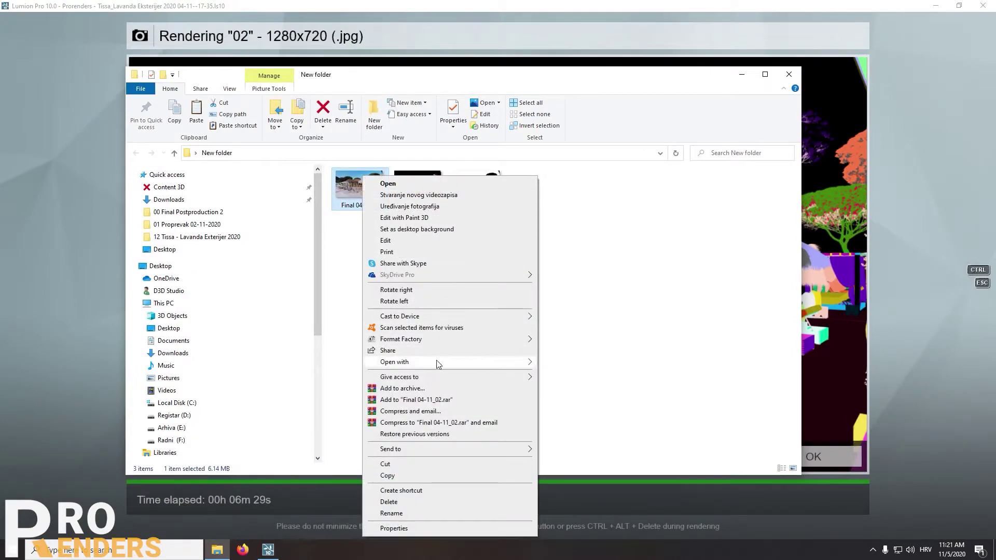
pyautogui.moveTo(439, 362)
pyautogui.click(566, 366)
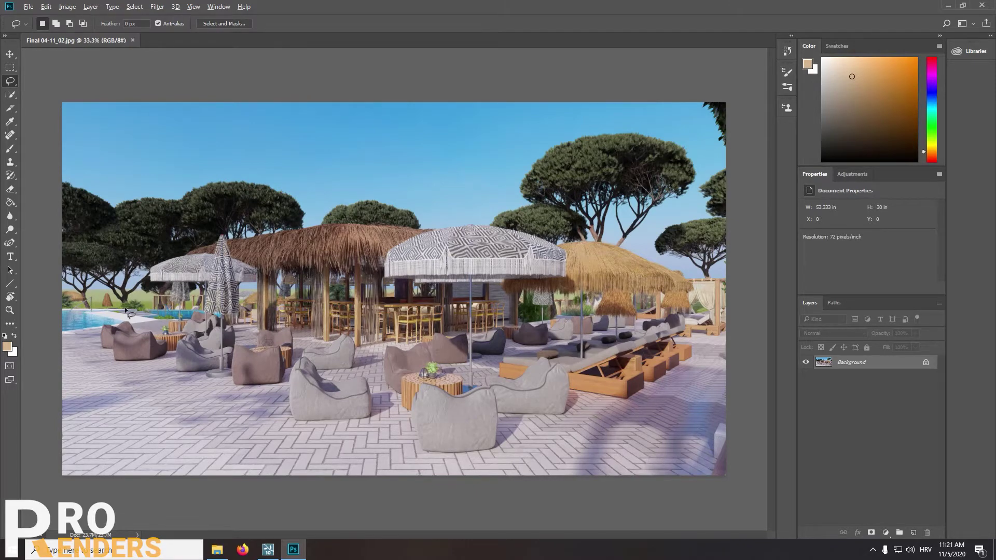
pyautogui.scroll(5, 126, 310)
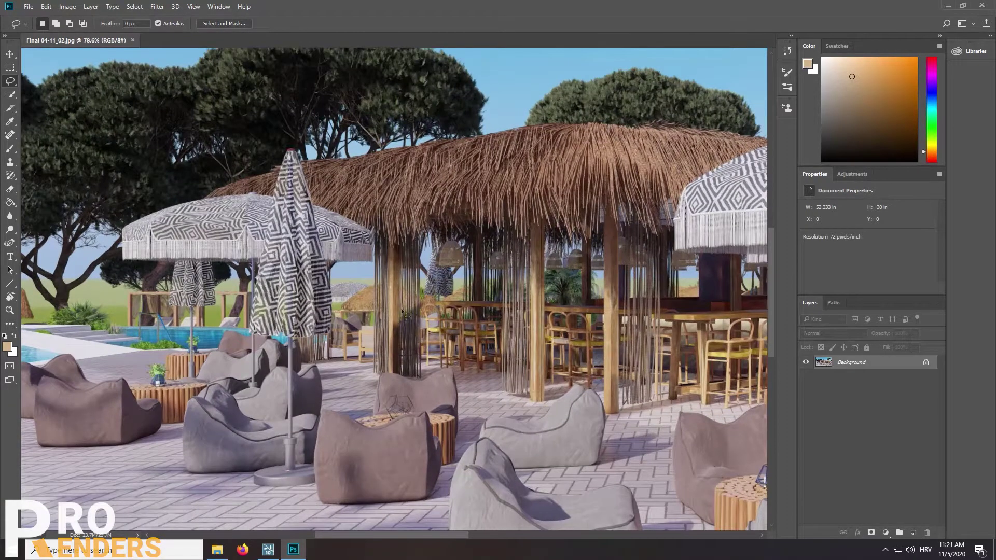
pyautogui.scroll(-4, 242, 291)
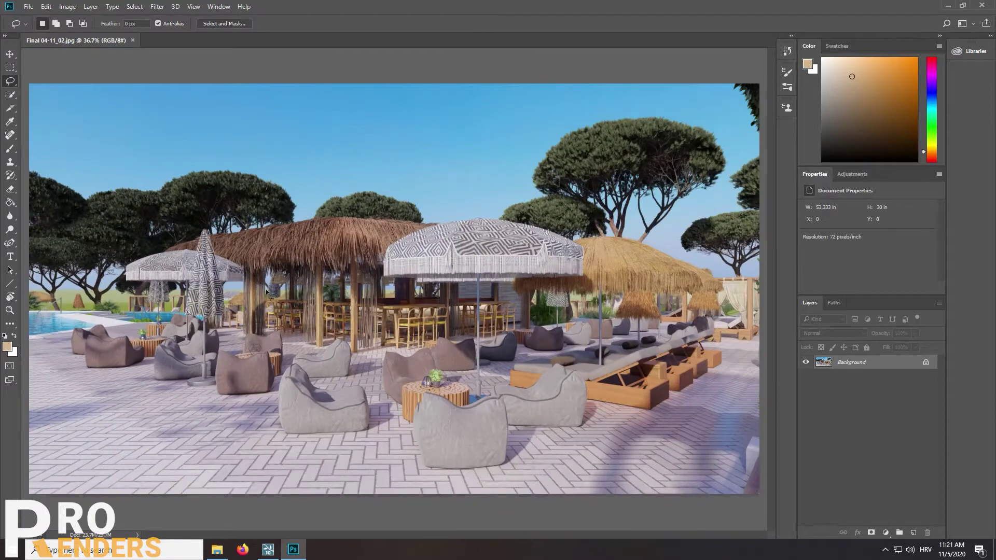
# Step: Place the Final 04-11_02_MatID and Final 04-11_02_SkyAlpha images as layers aligned exactly with the canvas
pyautogui.click(216, 553)
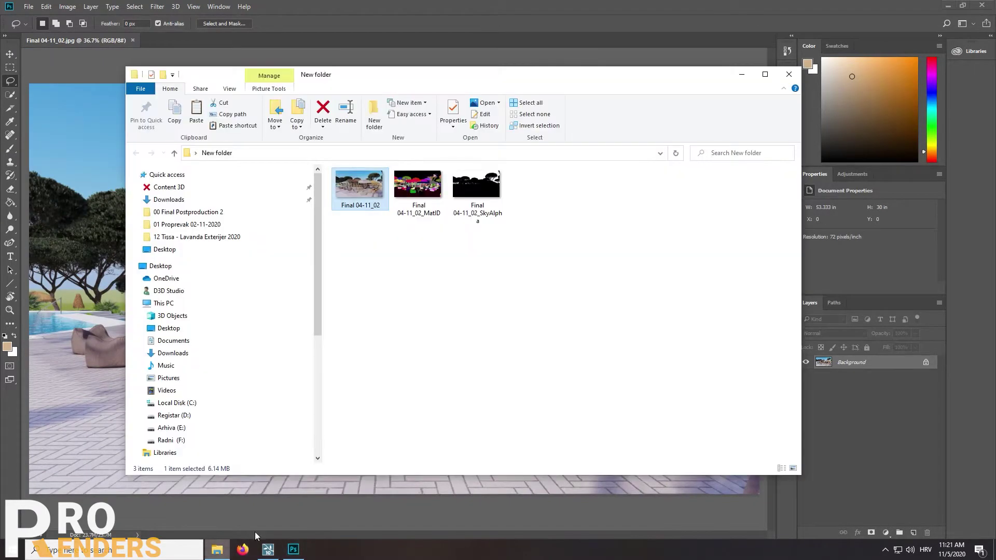
pyautogui.moveTo(574, 320); pyautogui.dragTo(94, 280)
pyautogui.moveTo(577, 295)
pyautogui.mouseDown()
pyautogui.moveTo(625, 302)
pyautogui.moveTo(581, 295)
pyautogui.mouseUp()
pyautogui.press('Return')
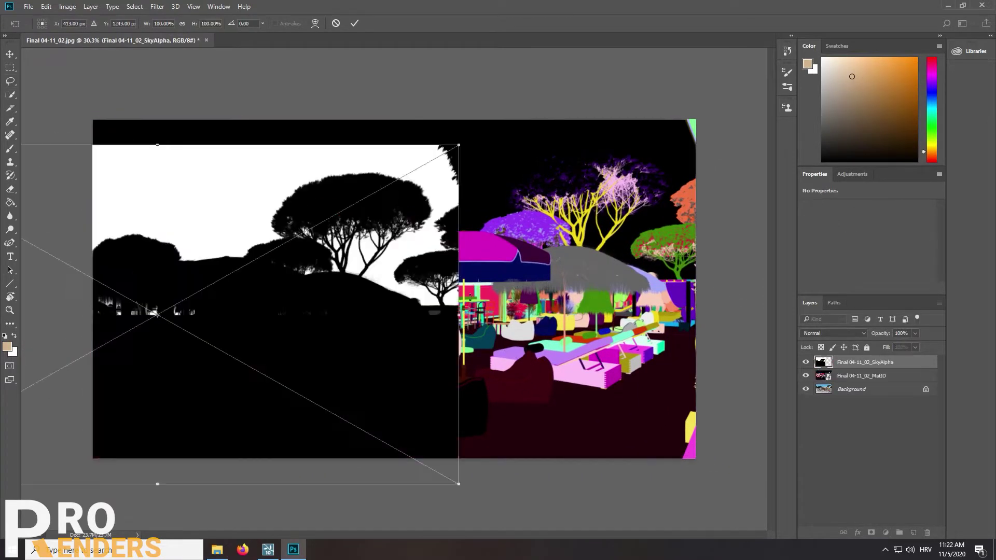
pyautogui.moveTo(379, 302); pyautogui.dragTo(614, 278)
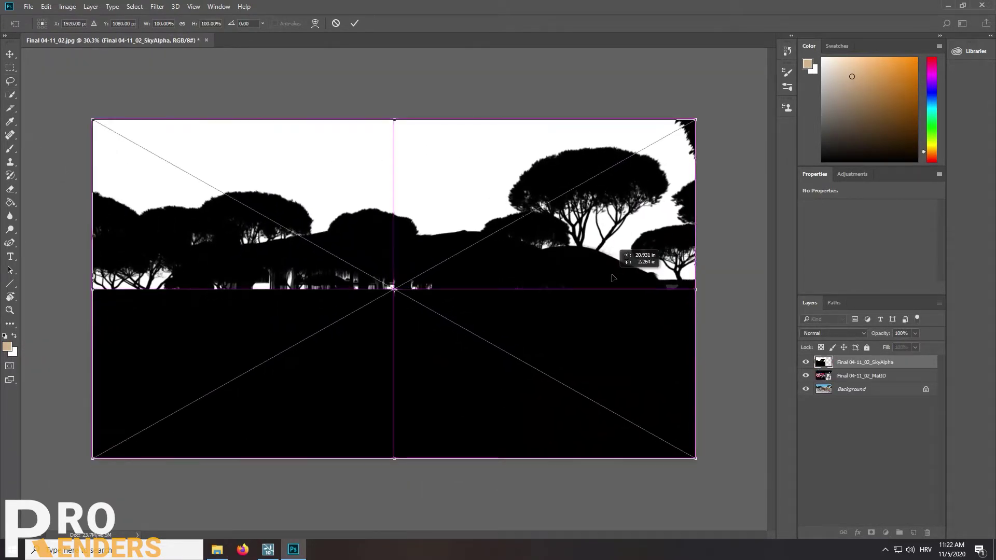
pyautogui.press('Return')
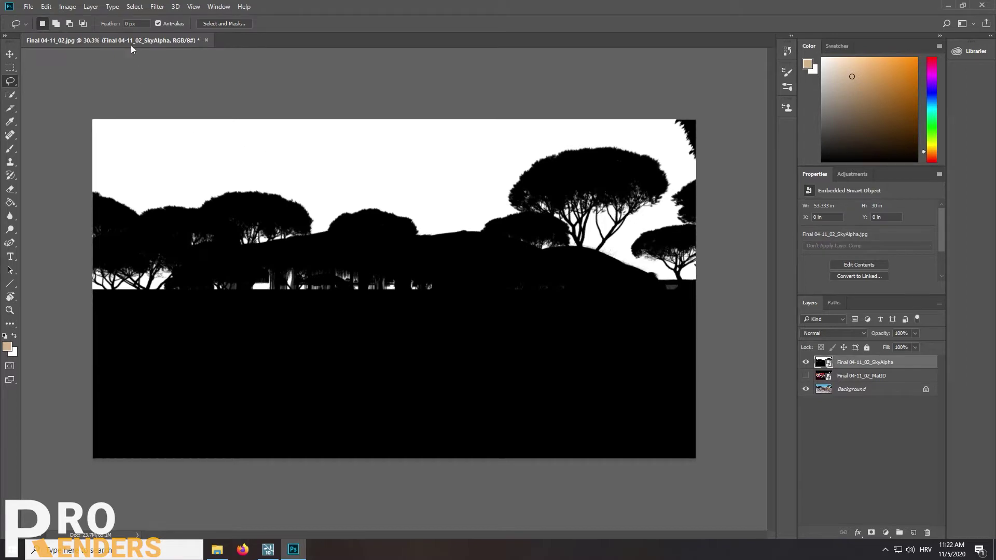
# Step: Select the white sky area of the SkyAlpha layer using Color Range with Fuzziness 200
pyautogui.click(134, 7)
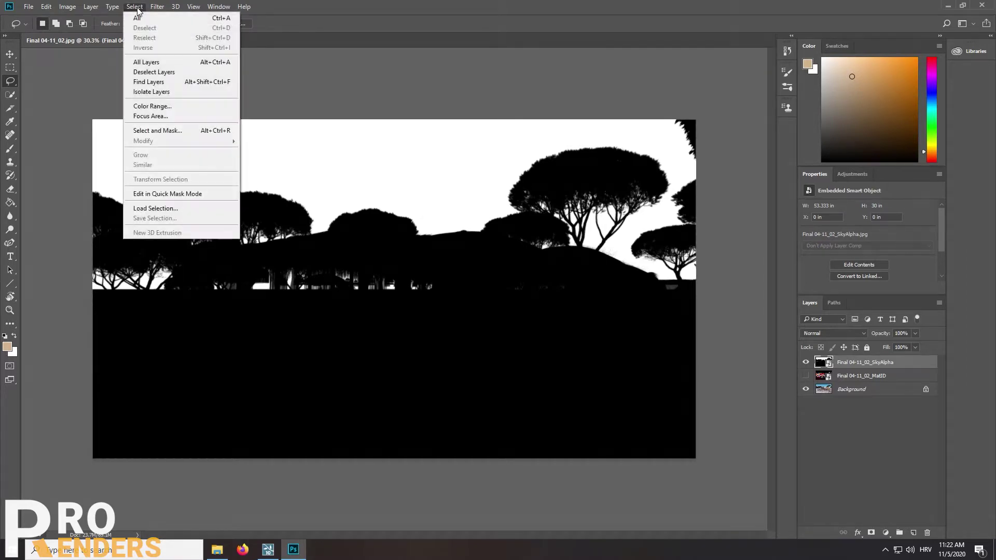
pyautogui.click(156, 106)
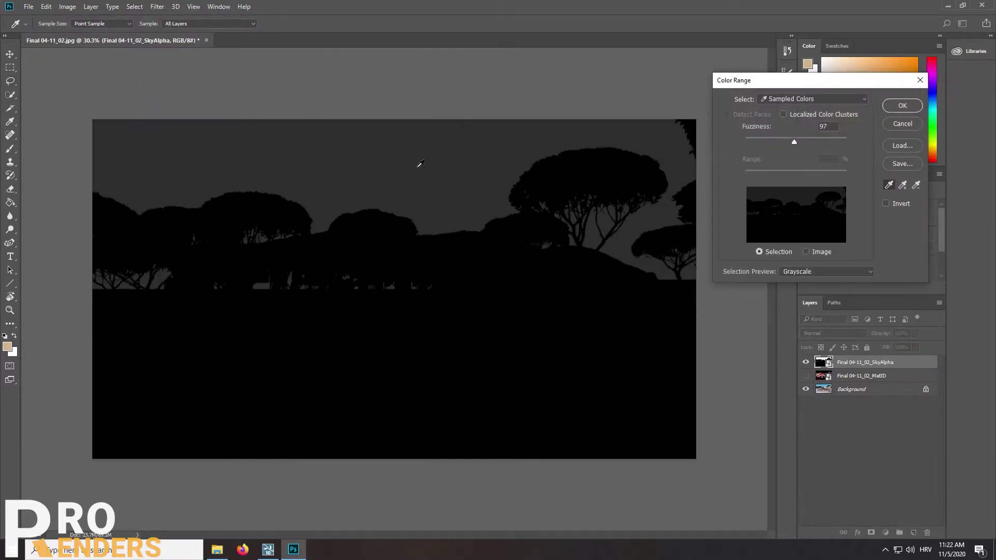
pyautogui.click(407, 162)
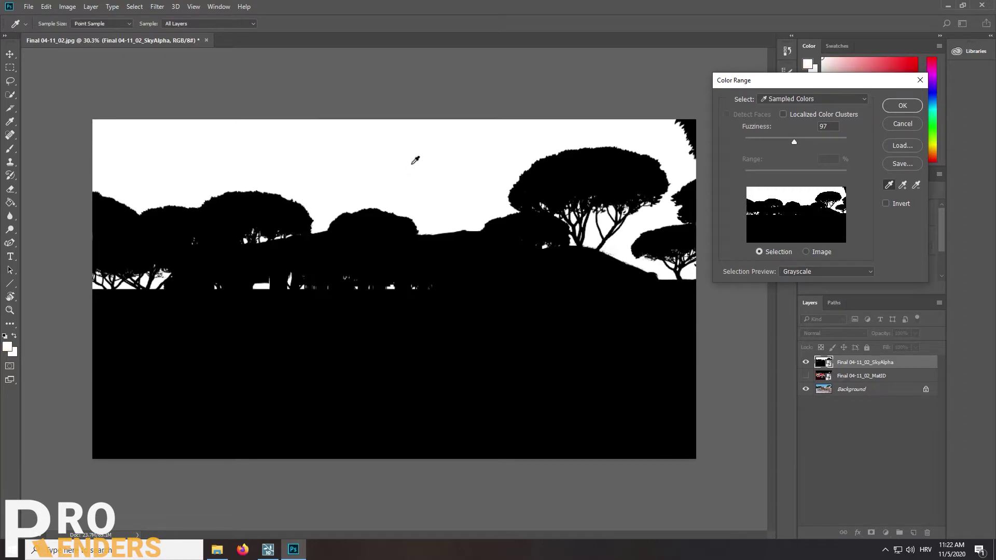
pyautogui.moveTo(796, 143); pyautogui.dragTo(844, 142)
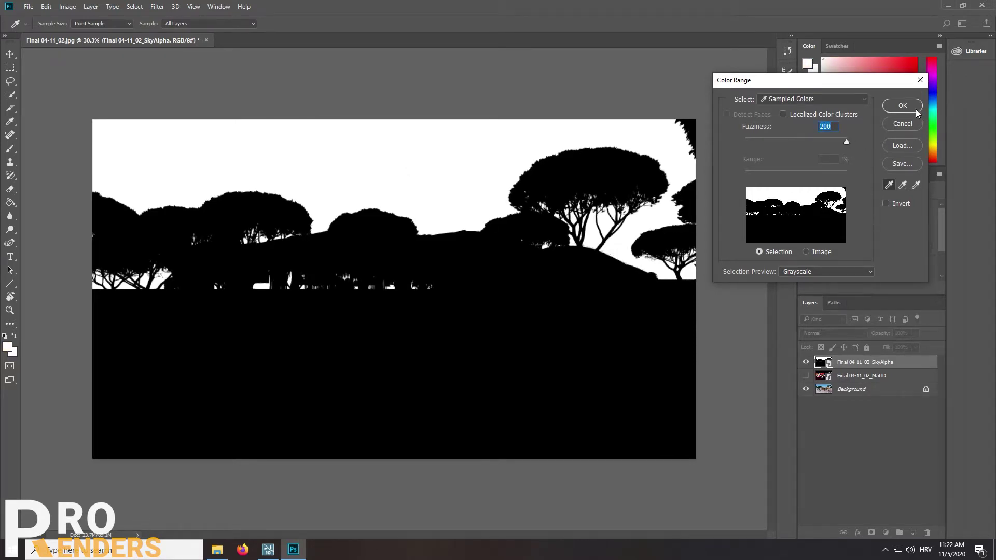
pyautogui.click(903, 105)
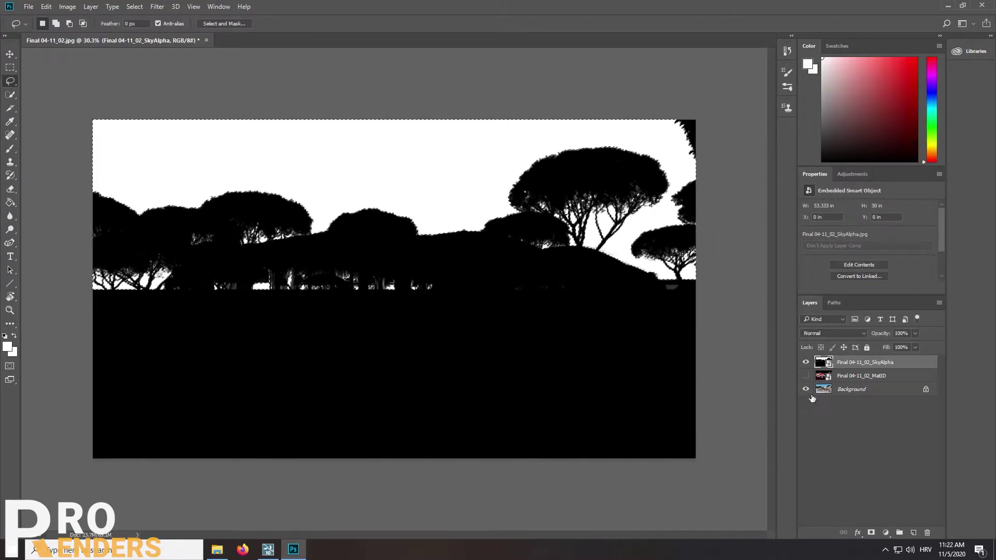
# Step: Hide the SkyAlpha layer, unlock the Background layer and delete the selected sky from it, leaving nothing selected
pyautogui.click(806, 363)
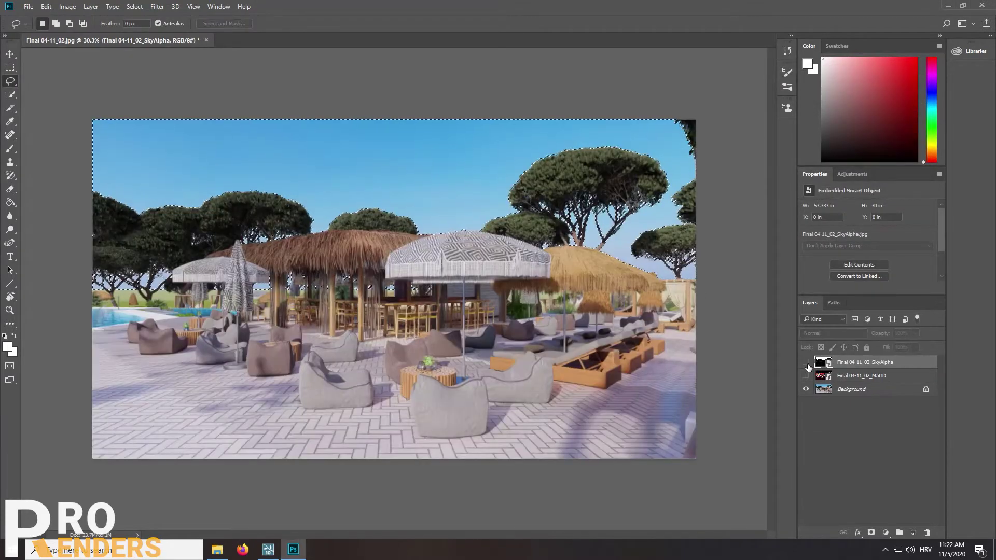
pyautogui.click(852, 390)
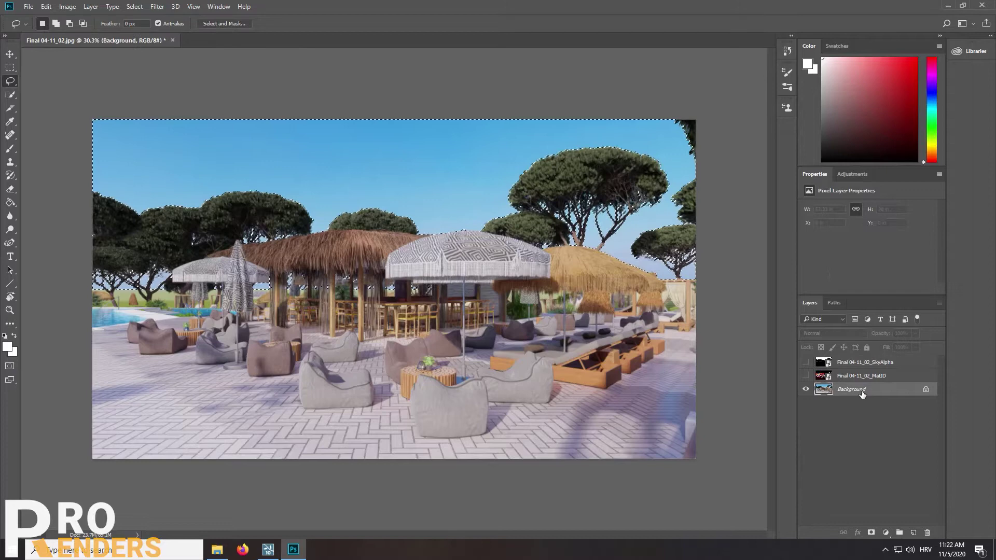
pyautogui.click(927, 390)
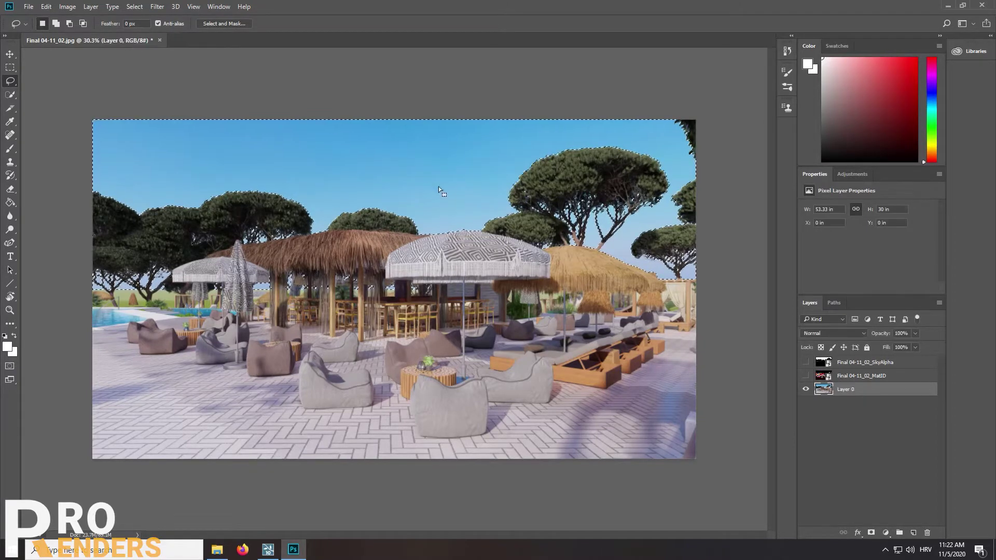
pyautogui.press('Delete')
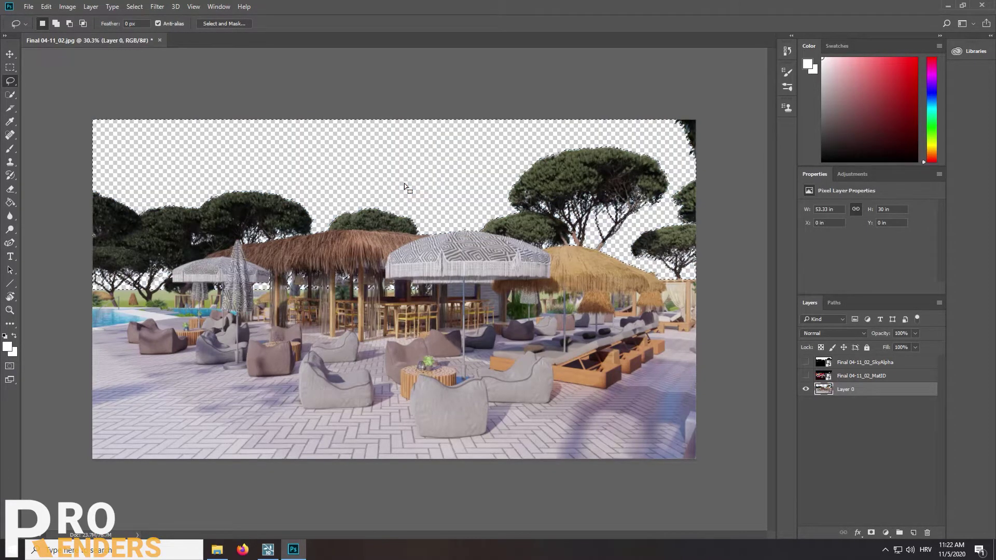
pyautogui.hotkey('ctrl', 'd')
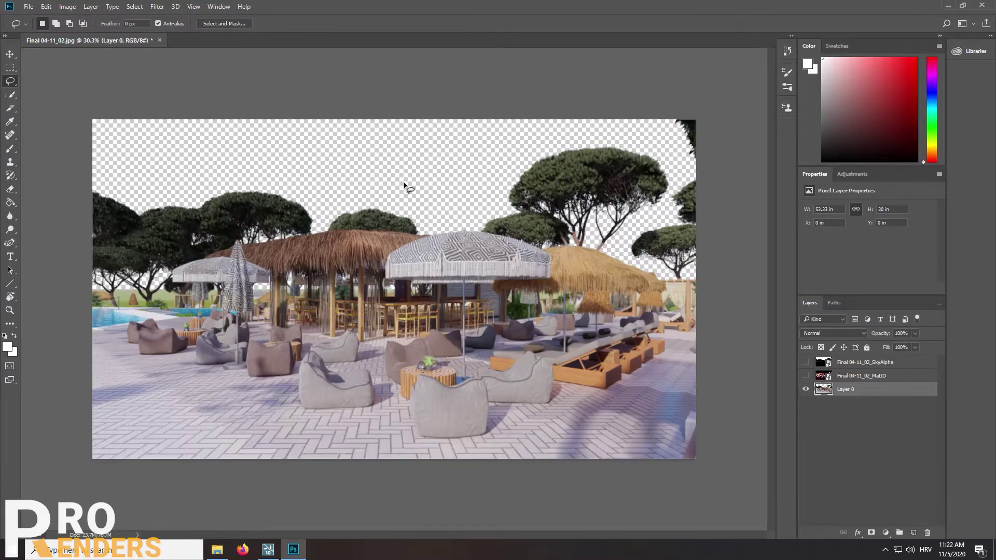
# Step: Examine the cut-out edges around the trees and umbrellas and the remaining green background behind the pool
pyautogui.scroll(5, 627, 178)
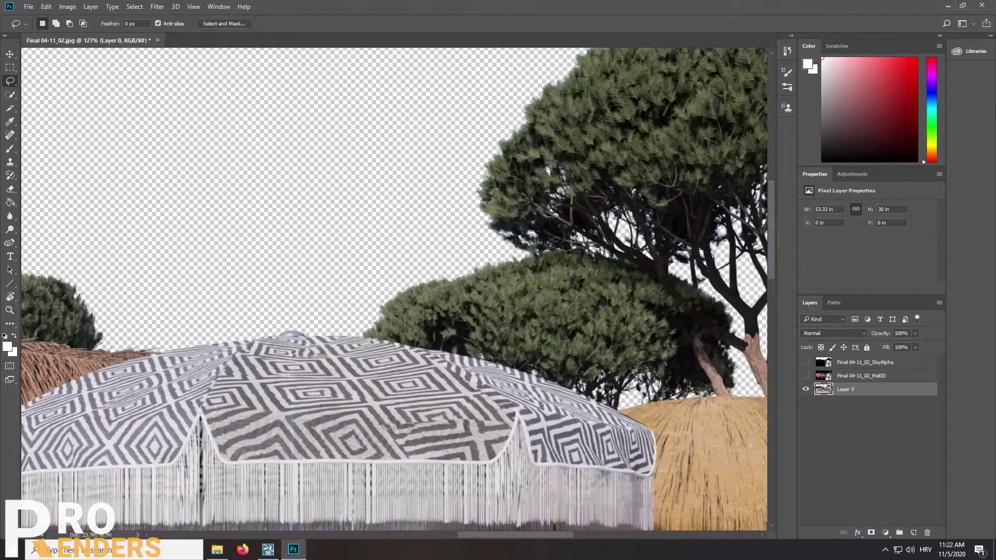
pyautogui.scroll(1, 550, 236)
pyautogui.scroll(-5, 549, 253)
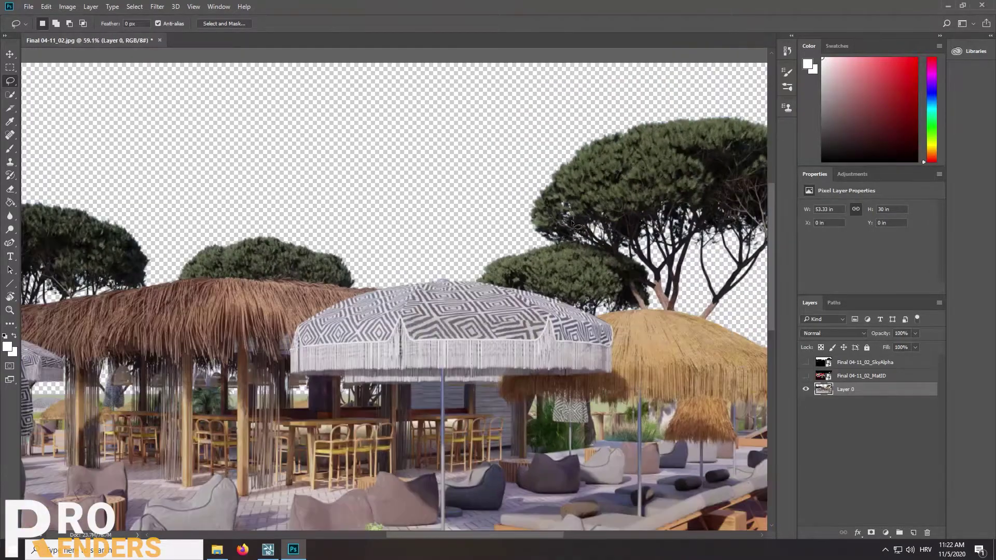
pyautogui.scroll(-2, 614, 224)
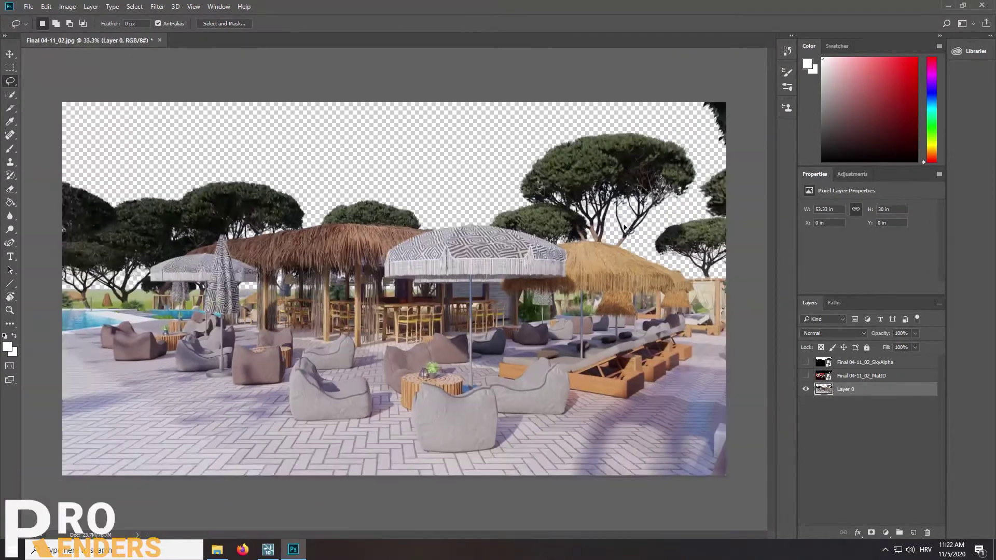
pyautogui.scroll(6, 107, 291)
pyautogui.scroll(1, 106, 286)
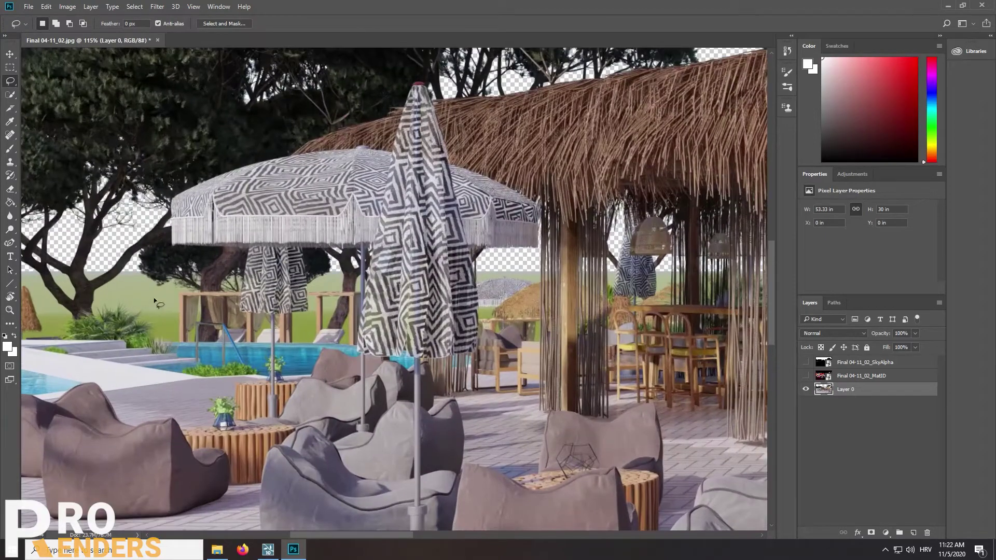
pyautogui.scroll(-2, 453, 272)
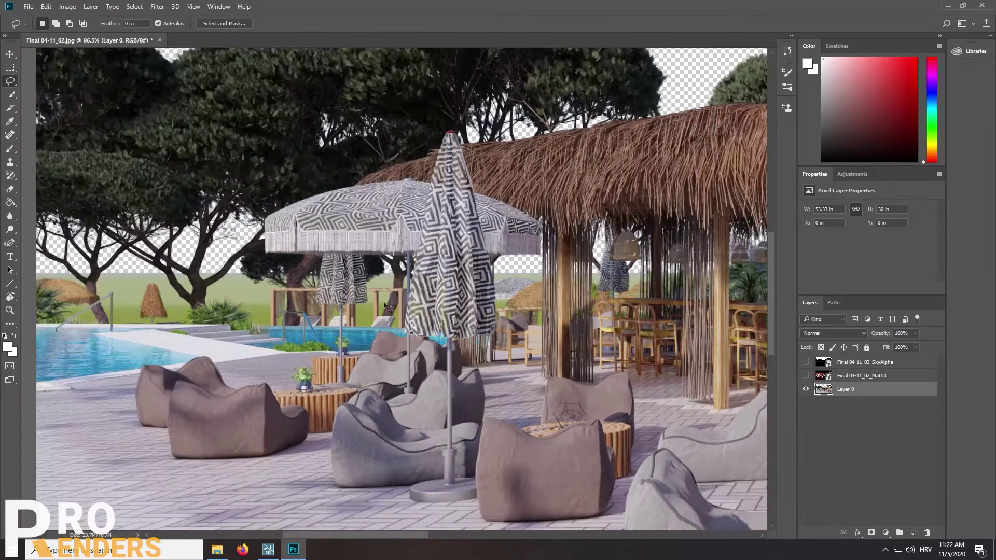
# Step: Show the Final 04-11_02_MatID layer above the render to reveal the material colours around the pool and umbrellas
pyautogui.click(806, 375)
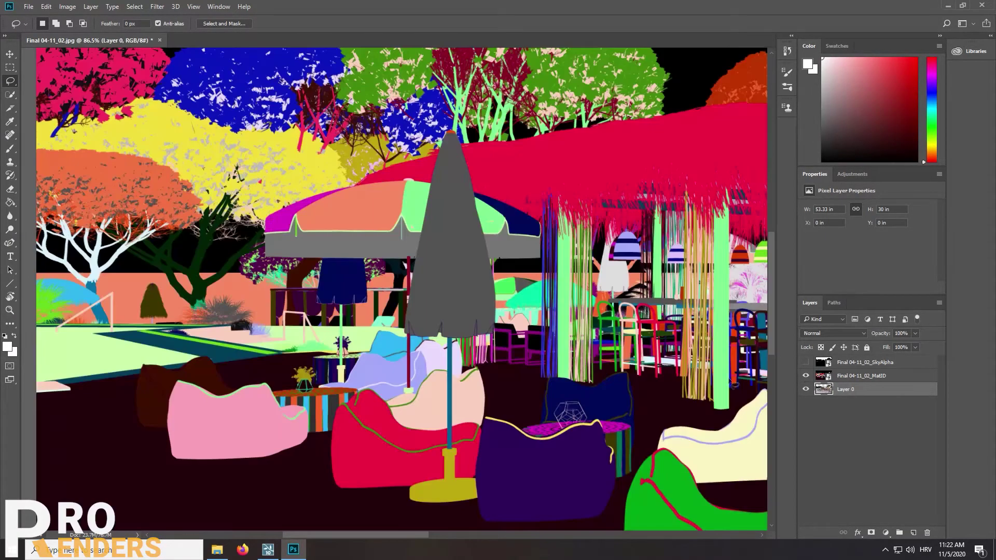
pyautogui.scroll(-1, 550, 333)
pyautogui.scroll(1, 214, 330)
pyautogui.scroll(1, 171, 323)
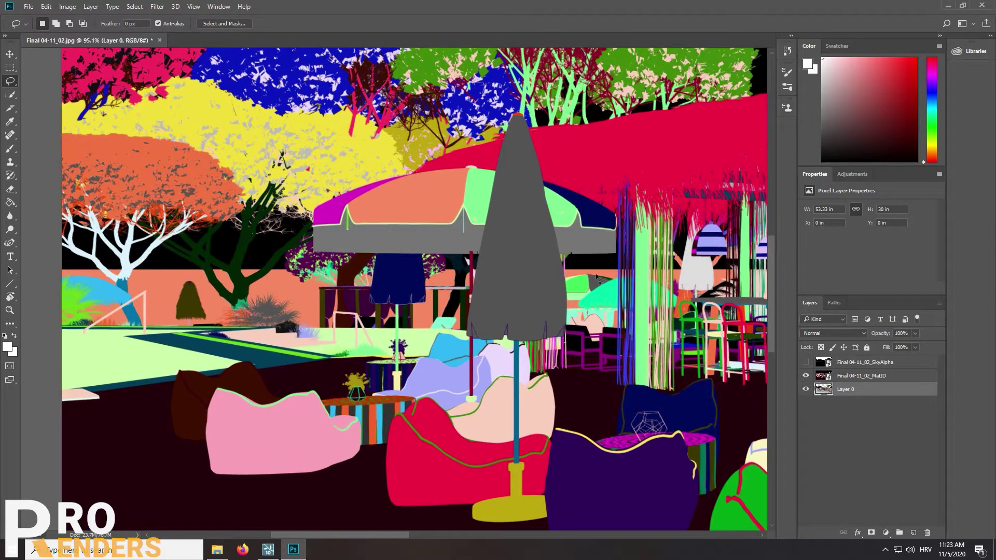
# Step: Try to select the salmon-coloured background across the whole MatID image using Color Range with Fuzziness 102
pyautogui.click(134, 7)
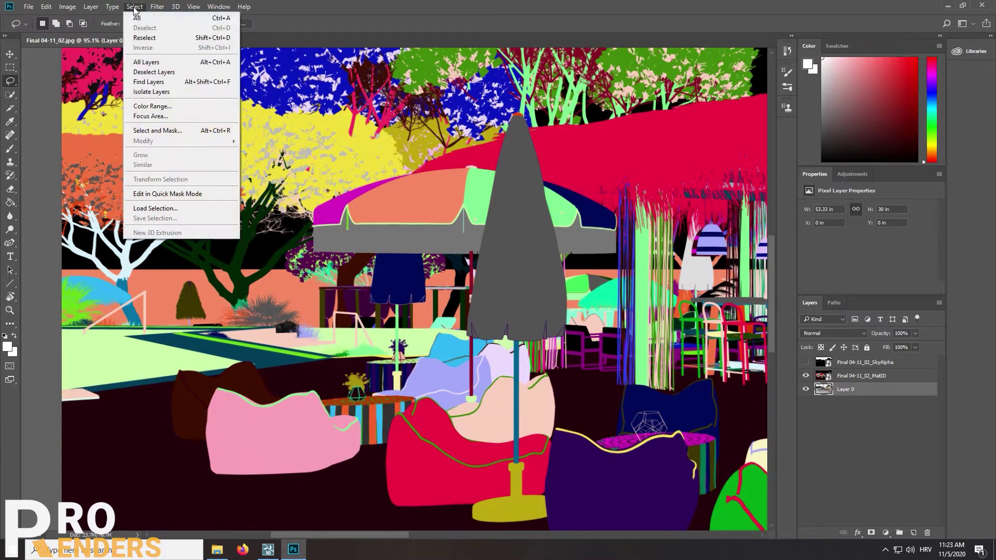
pyautogui.click(149, 106)
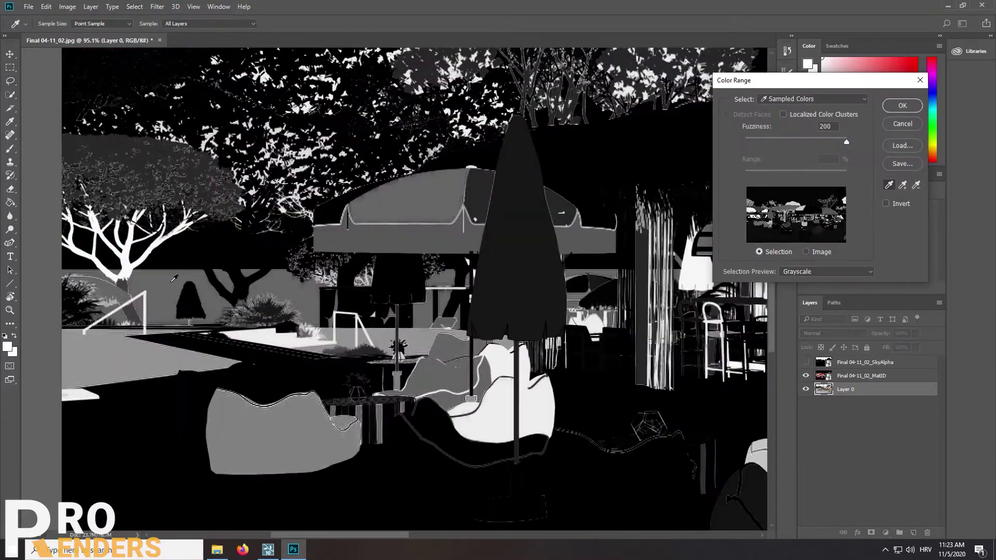
pyautogui.click(172, 281)
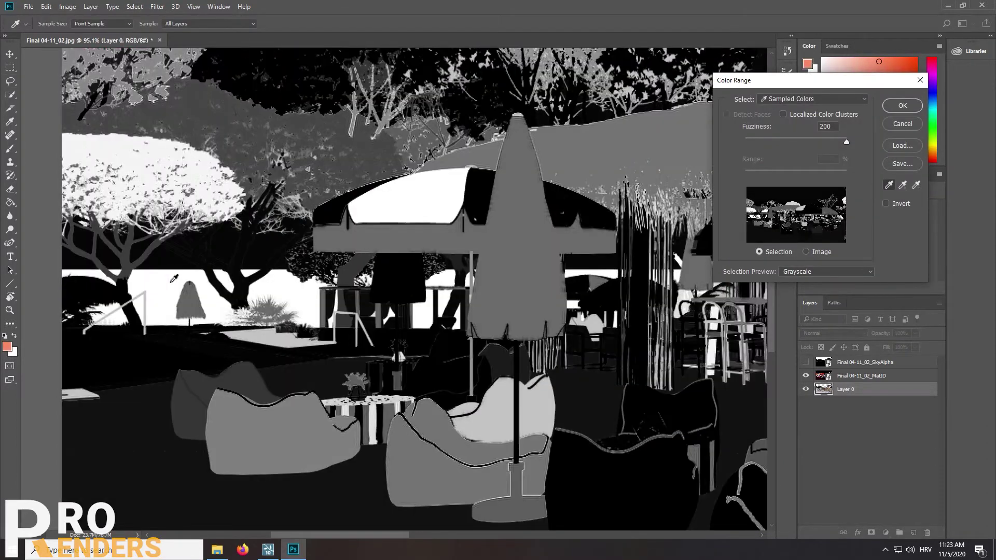
pyautogui.scroll(-1, 415, 279)
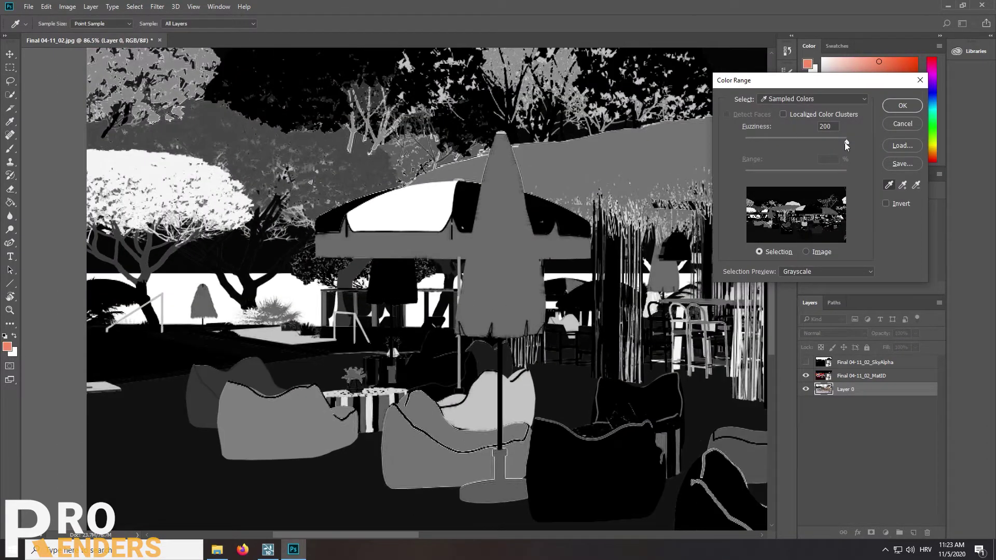
pyautogui.moveTo(845, 142); pyautogui.dragTo(791, 154)
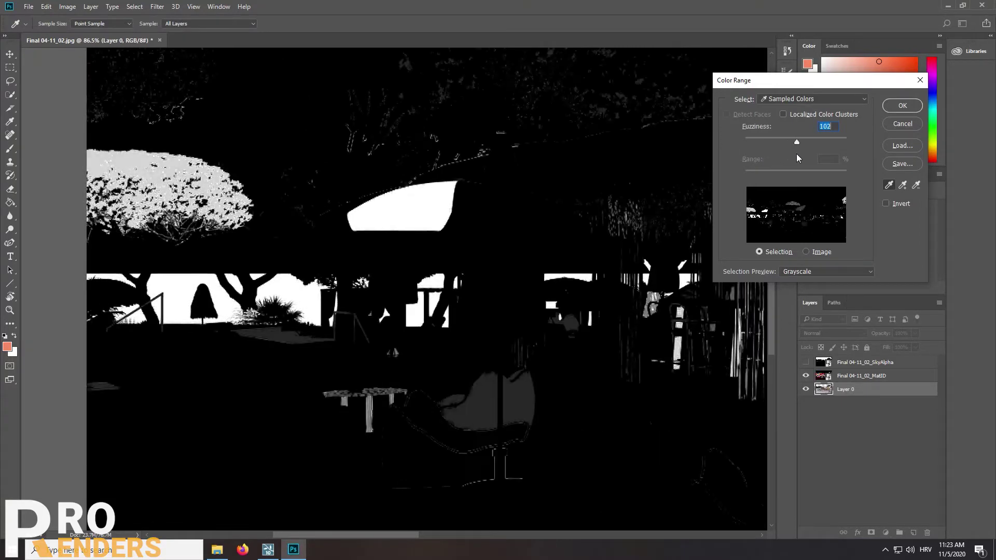
pyautogui.click(902, 106)
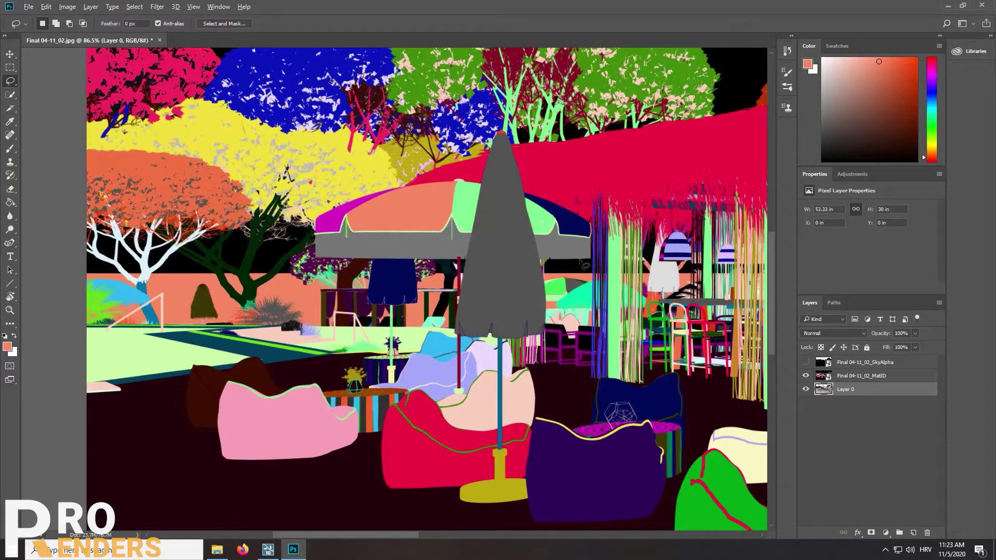
# Step: Marquee-select a rectangular strip around the salmon-coloured background behind the pool, from the image edge to the closed grey umbrella
pyautogui.scroll(6, 568, 276)
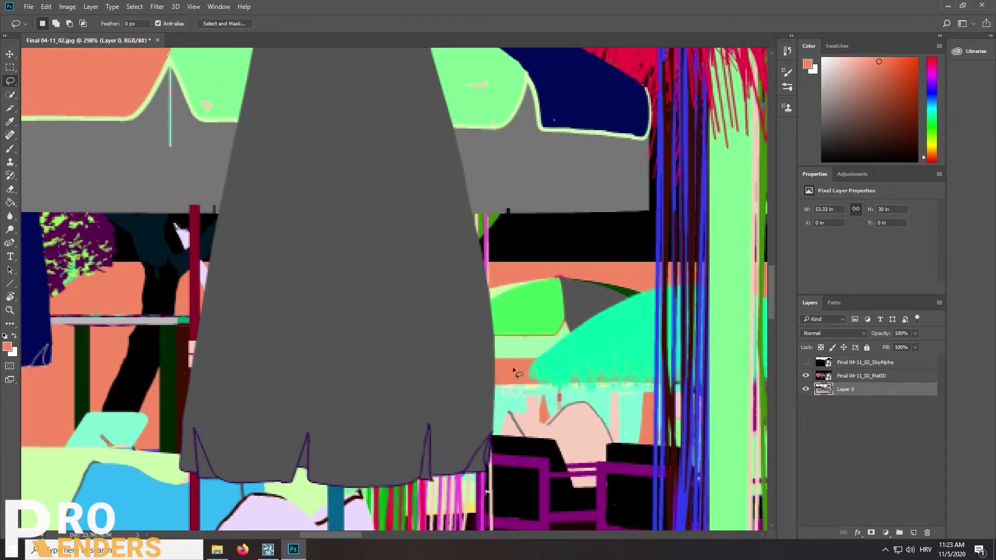
pyautogui.scroll(-6, 562, 335)
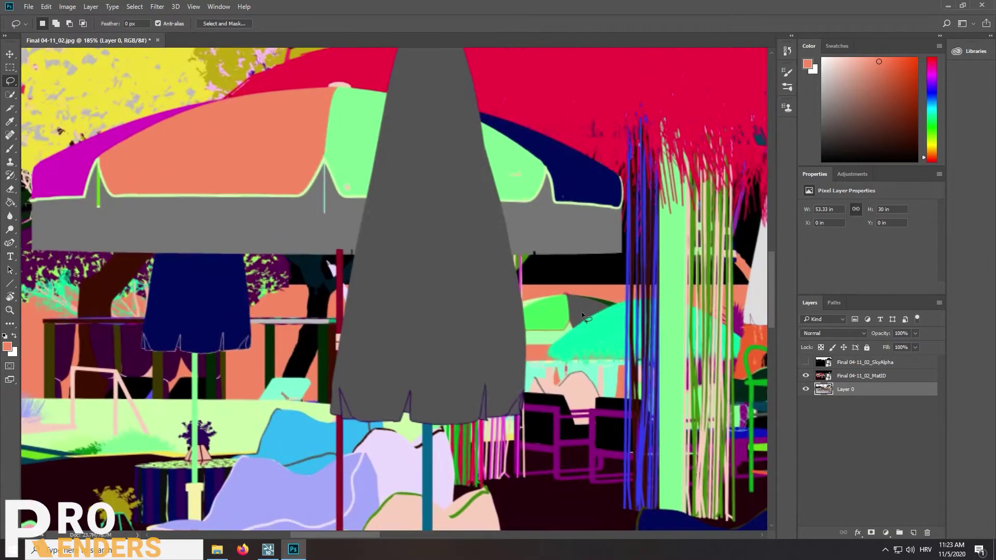
pyautogui.scroll(-1, 619, 332)
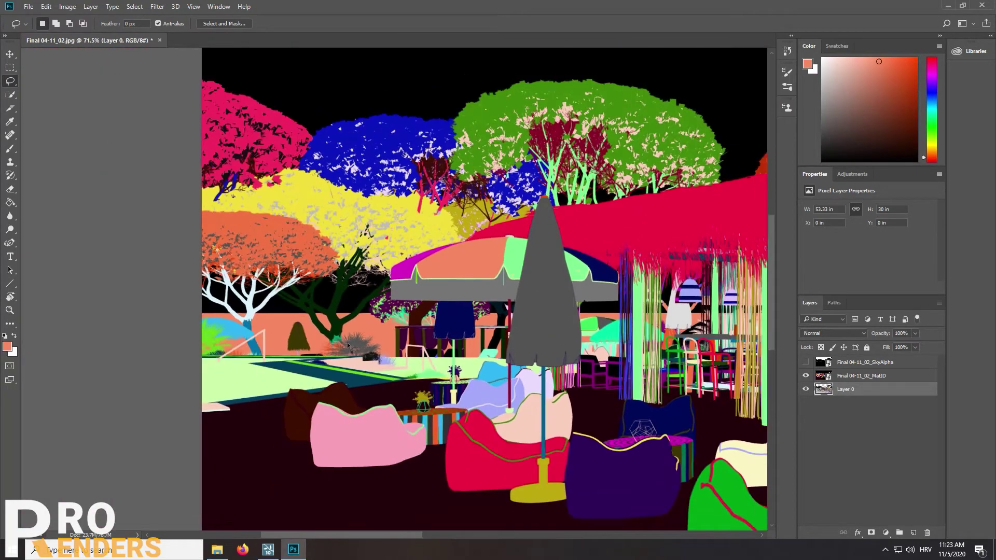
pyautogui.press('m')
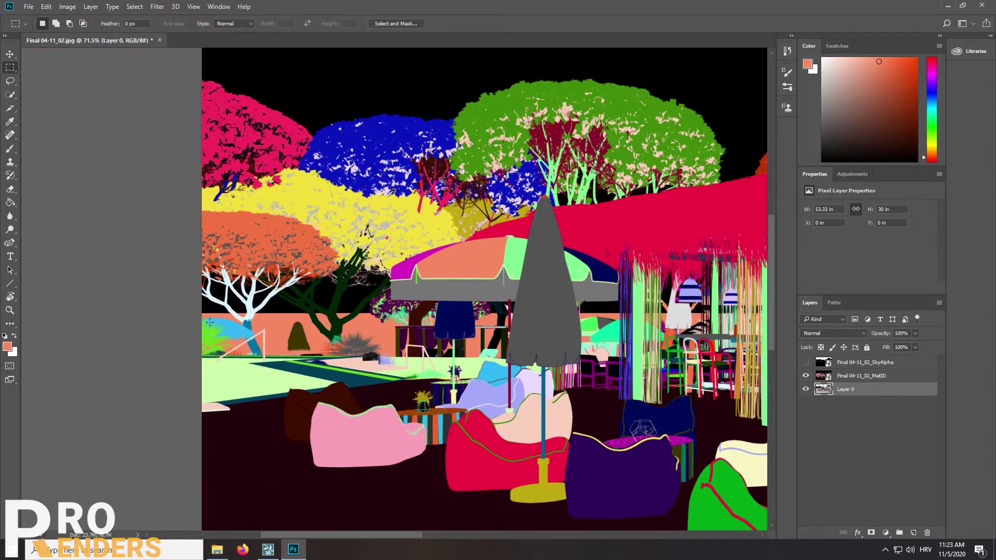
pyautogui.moveTo(200, 310); pyautogui.dragTo(508, 359)
# Step: Narrow the marquee to the salmon background colour using Color Range with Fuzziness 73
pyautogui.click(135, 6)
pyautogui.click(171, 119)
pyautogui.click(284, 323)
pyautogui.scroll(5, 285, 324)
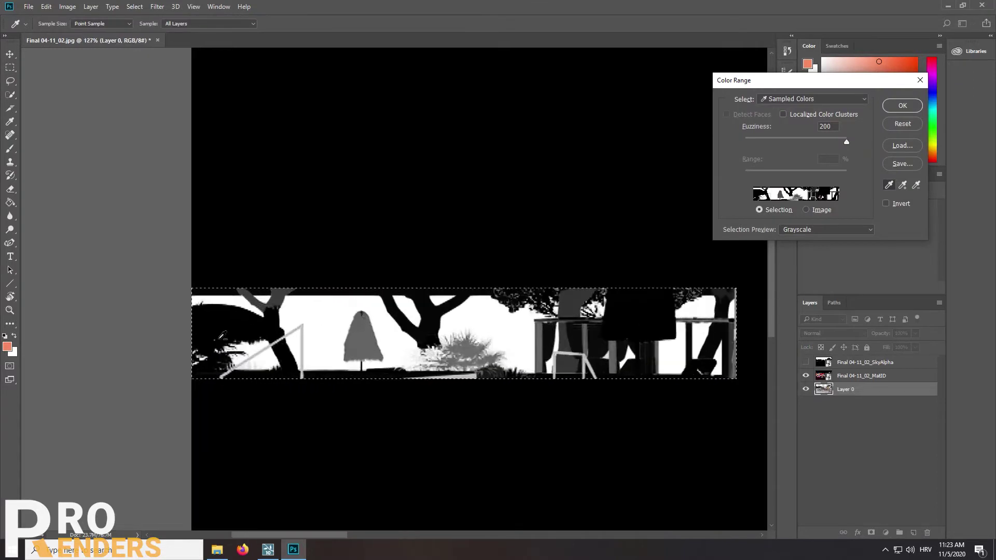
pyautogui.scroll(1, 317, 331)
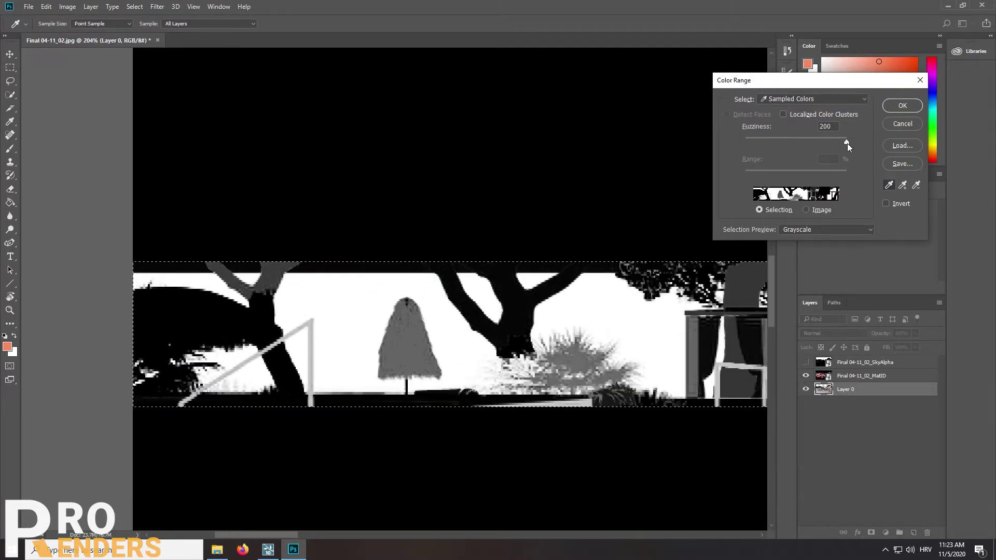
pyautogui.moveTo(847, 142); pyautogui.dragTo(833, 144)
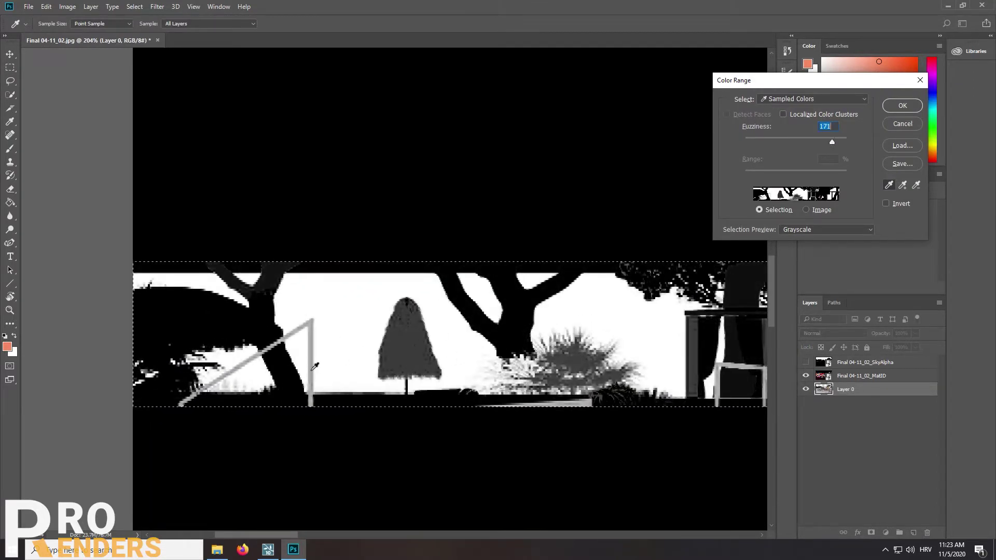
pyautogui.moveTo(833, 143); pyautogui.dragTo(773, 154)
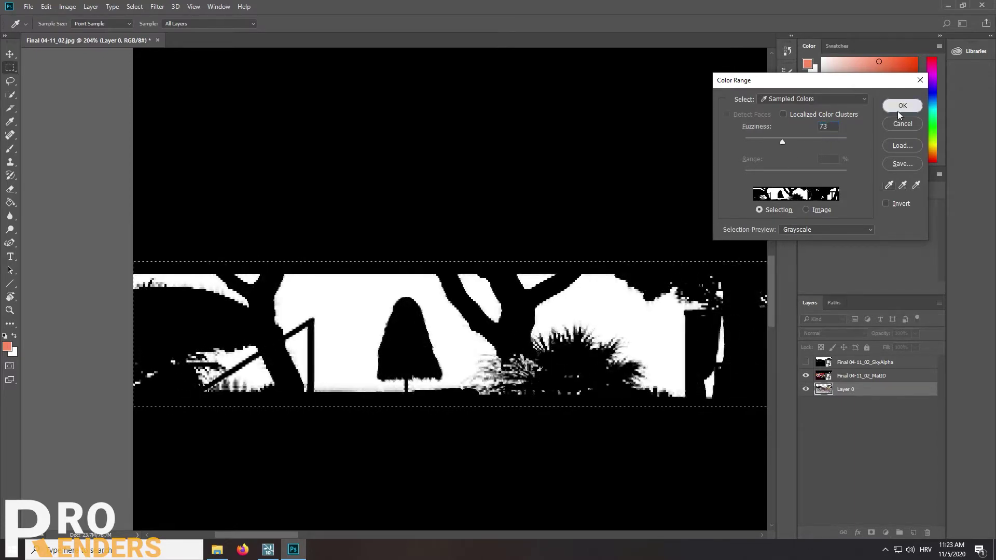
pyautogui.click(897, 110)
# Step: Hide the MatID layer, delete the selected background behind the pool from Layer 0, and clear the selection
pyautogui.scroll(1, 468, 340)
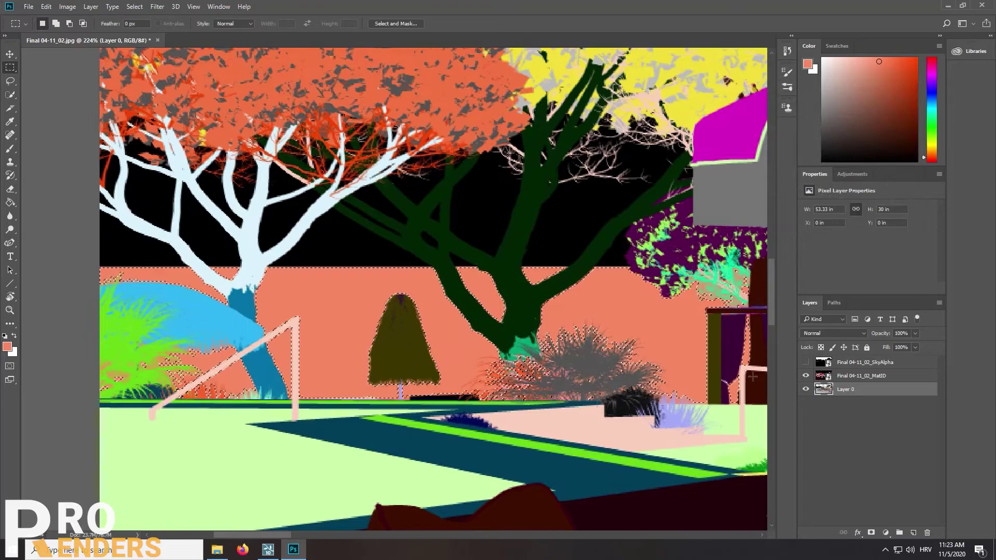
pyautogui.click(806, 376)
pyautogui.press('Delete')
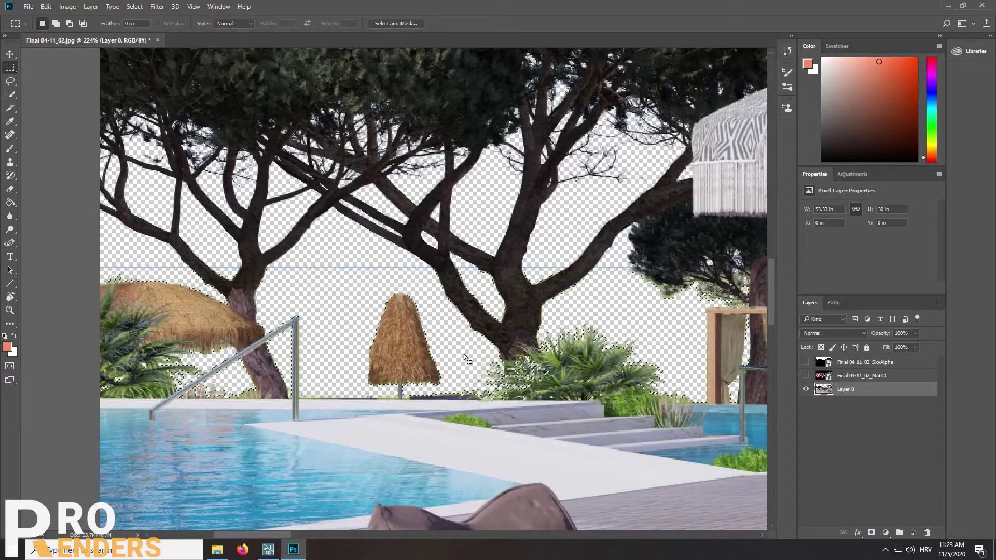
pyautogui.hotkey('ctrl', 'd')
# Step: Try erasing the leftover strip beneath the small straw umbrella with an 11 px eraser, and undo the stroke
pyautogui.scroll(5, 440, 373)
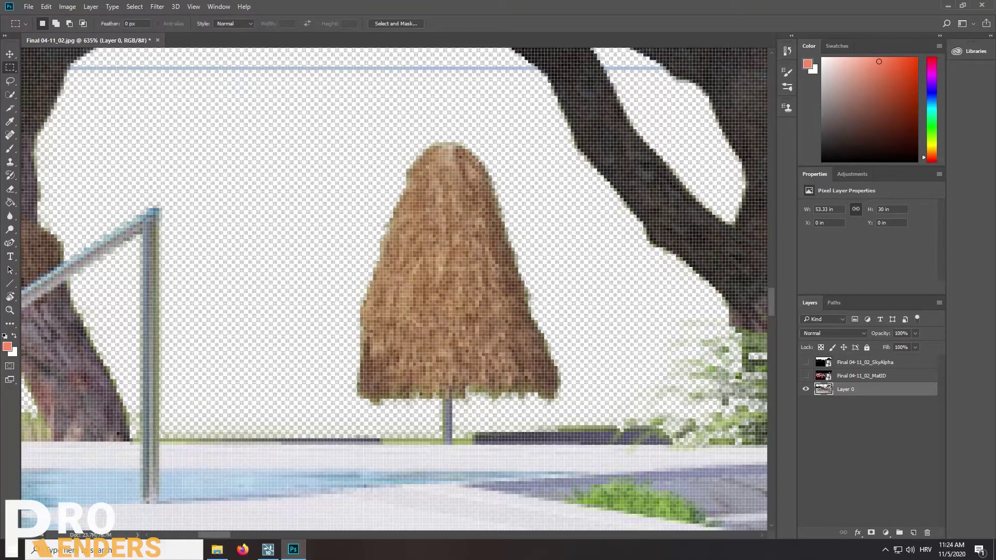
pyautogui.scroll(-4, 496, 436)
pyautogui.scroll(3, 495, 436)
pyautogui.press('e')
pyautogui.keyDown('alt'); pyautogui.rightClick(487, 405); pyautogui.keyUp('alt')
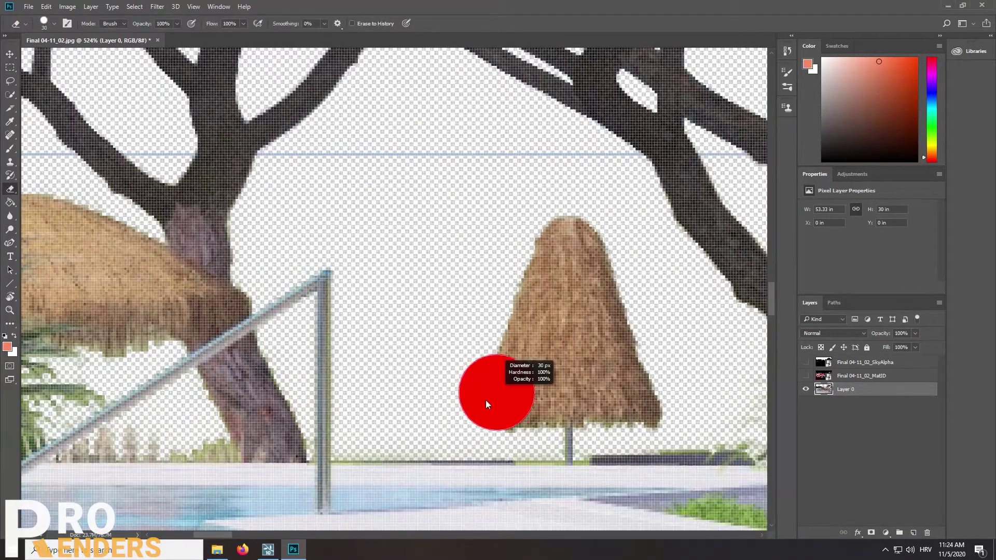
pyautogui.keyDown('alt'); pyautogui.rightClick(520, 448); pyautogui.keyUp('alt')
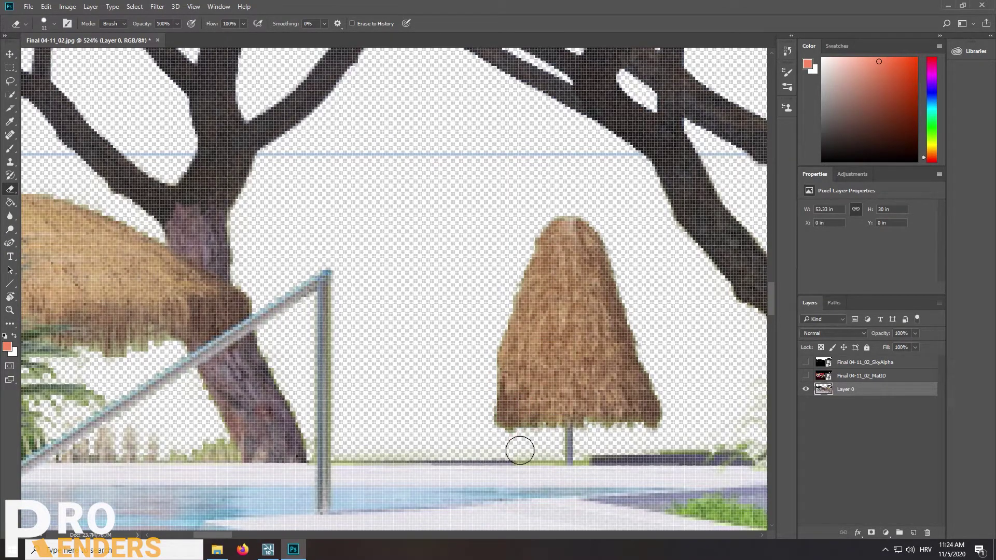
pyautogui.moveTo(520, 451); pyautogui.dragTo(566, 447)
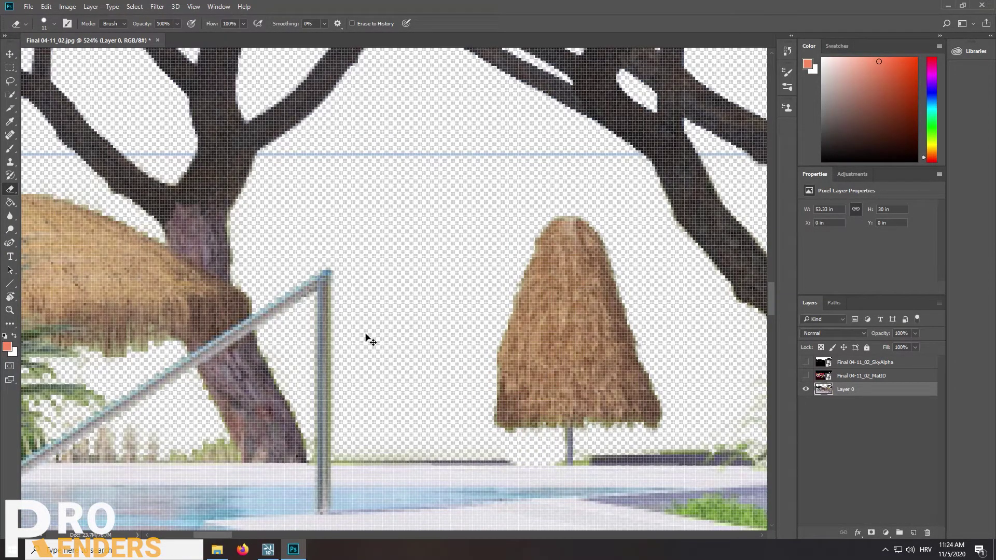
pyautogui.hotkey('ctrl', 'z')
pyautogui.scroll(-10, 441, 318)
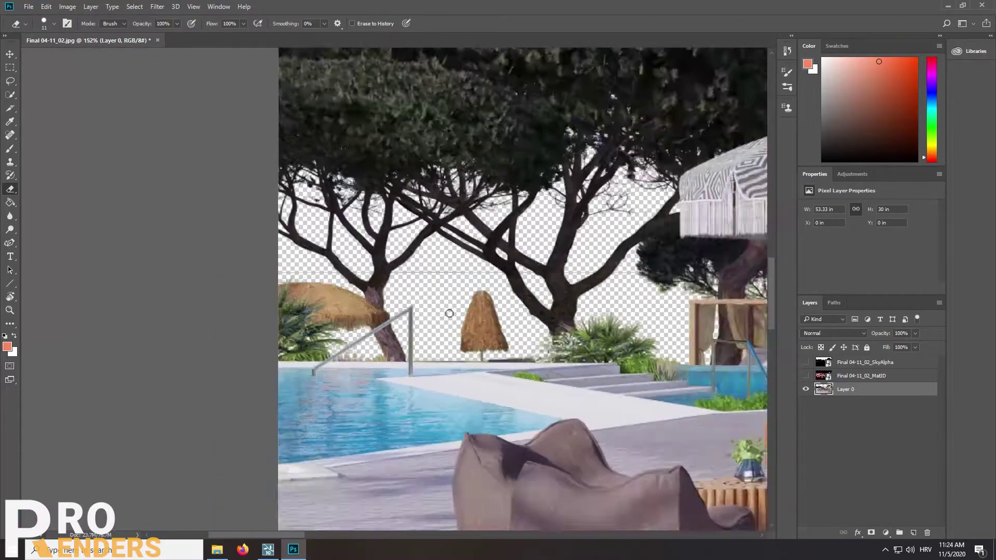
pyautogui.scroll(-2, 446, 307)
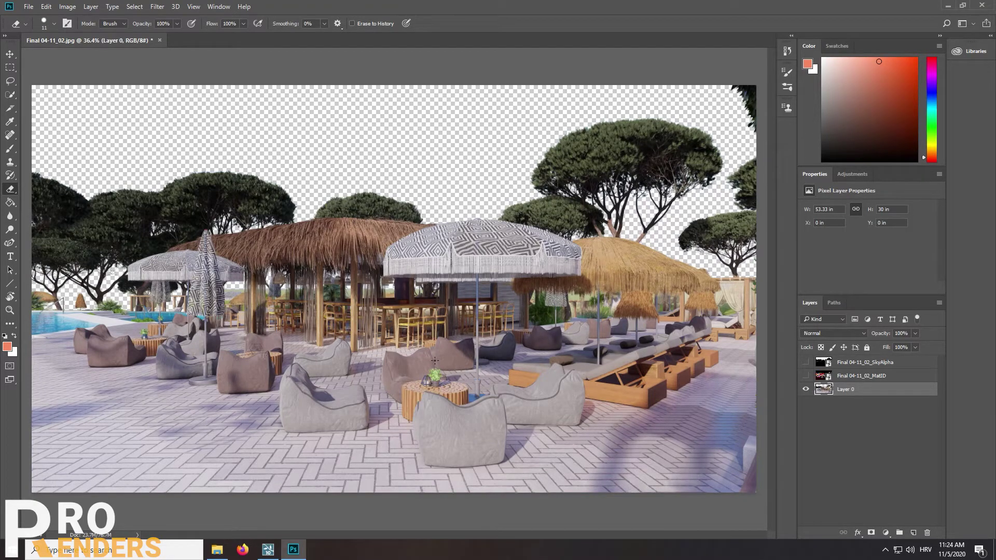
# Step: Switch to Firefox and run an image search for "Pink color"
pyautogui.hotkey('alt', 'Tab')
pyautogui.click(373, 204)
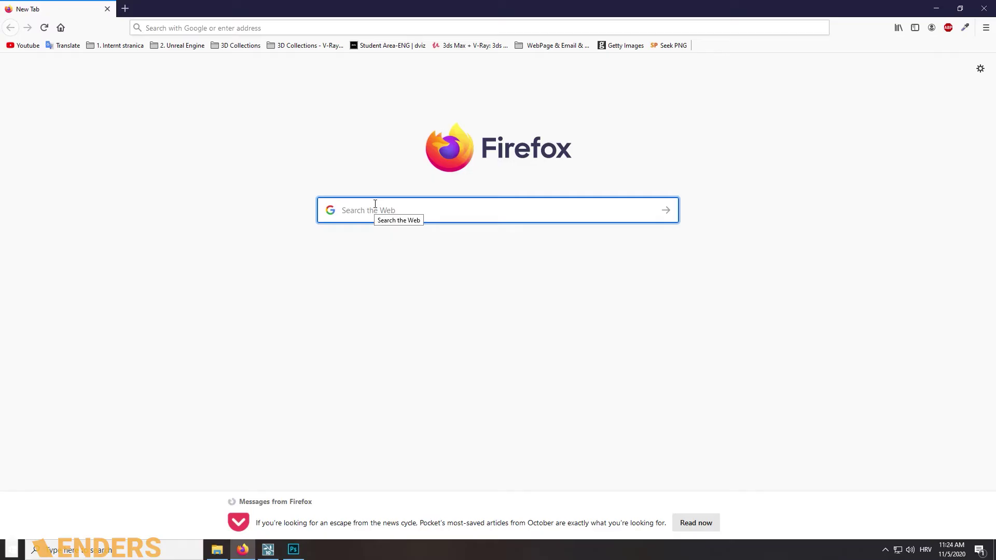
pyautogui.write('Pink color')
pyautogui.press('Return')
pyautogui.click(146, 105)
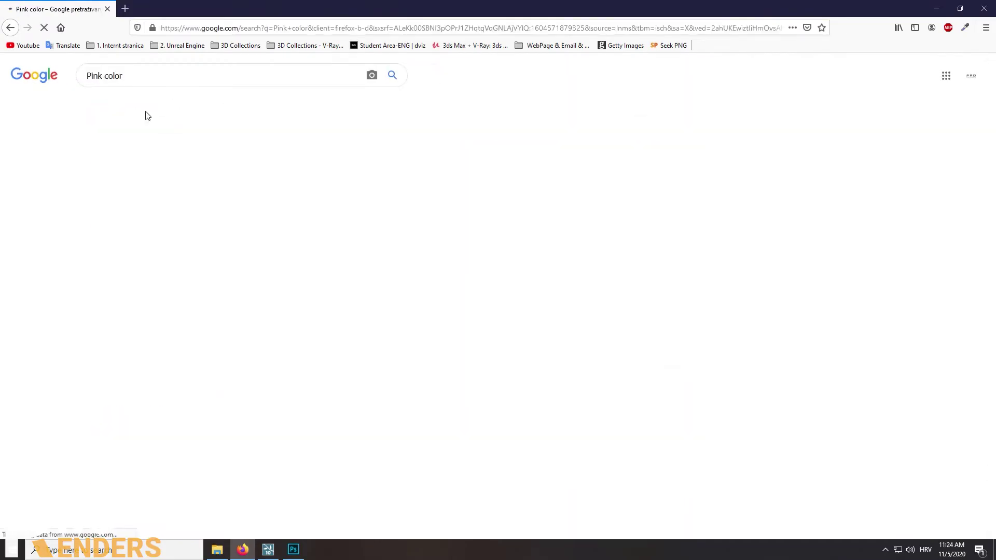
# Step: Save the plain Fuchsia pink #ff77ff image from the image results to the desktop and minimize the browser
pyautogui.click(456, 172)
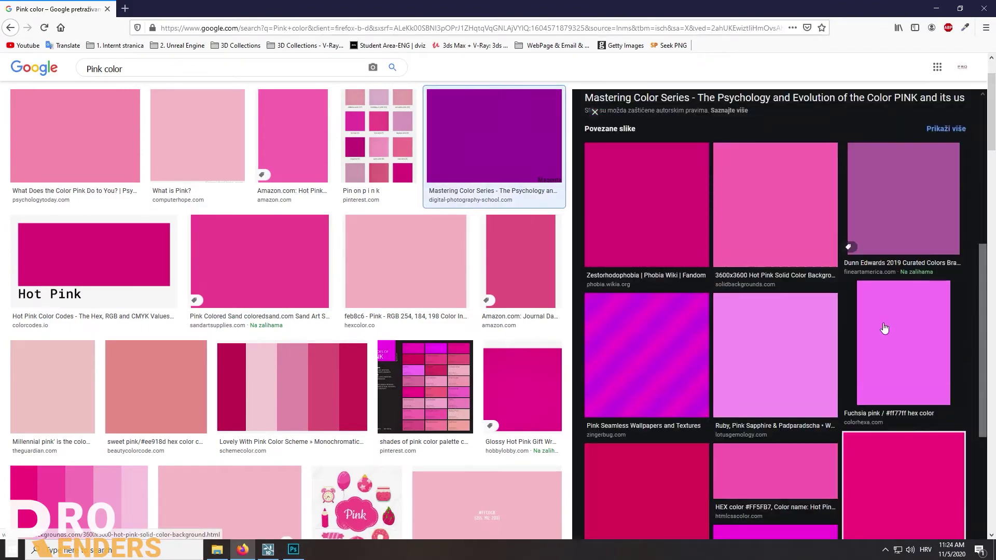
pyautogui.click(885, 311)
pyautogui.moveTo(774, 235); pyautogui.dragTo(524, 21)
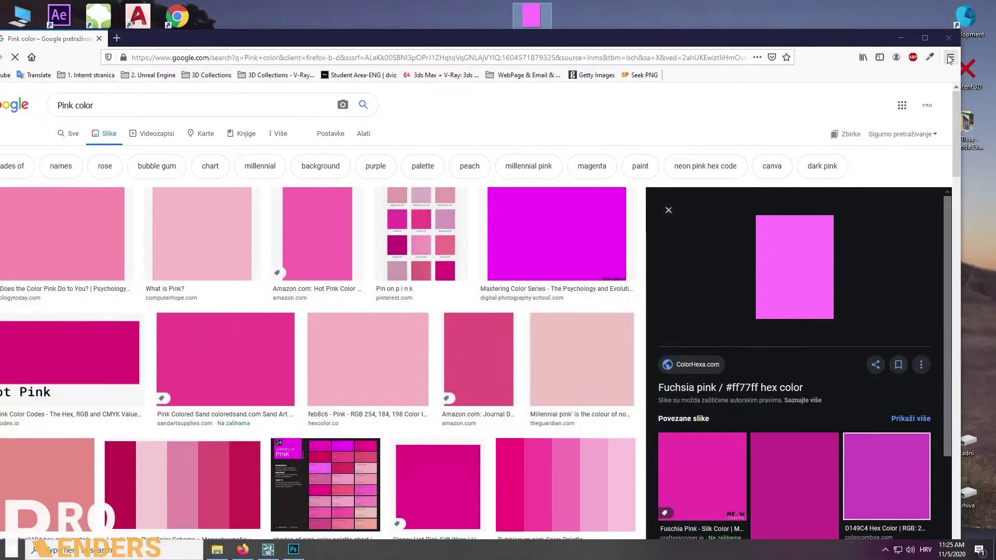
pyautogui.click(900, 38)
pyautogui.click(794, 72)
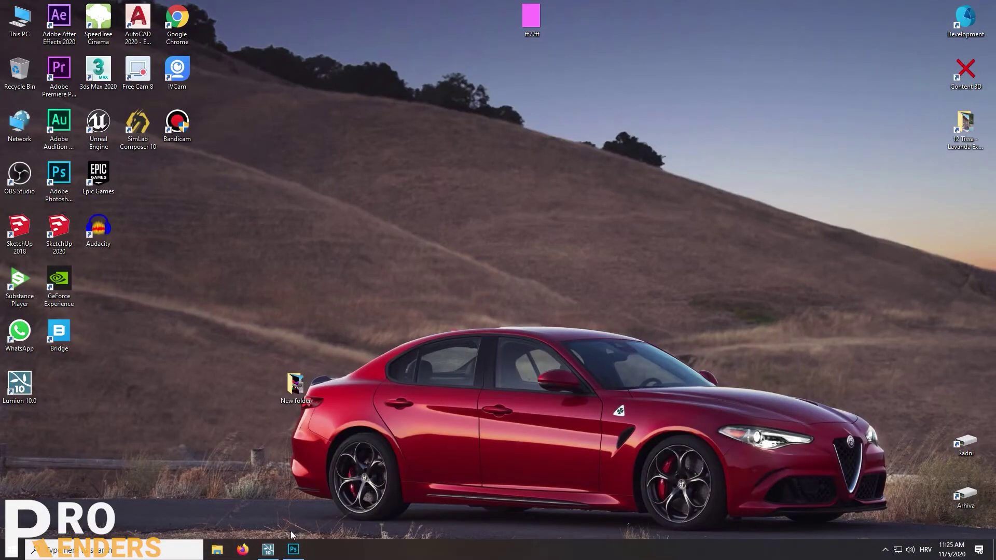
# Step: Switch to Lumion, leave Photo mode for Build mode, and bring up the landscape tools
pyautogui.click(268, 550)
pyautogui.click(825, 456)
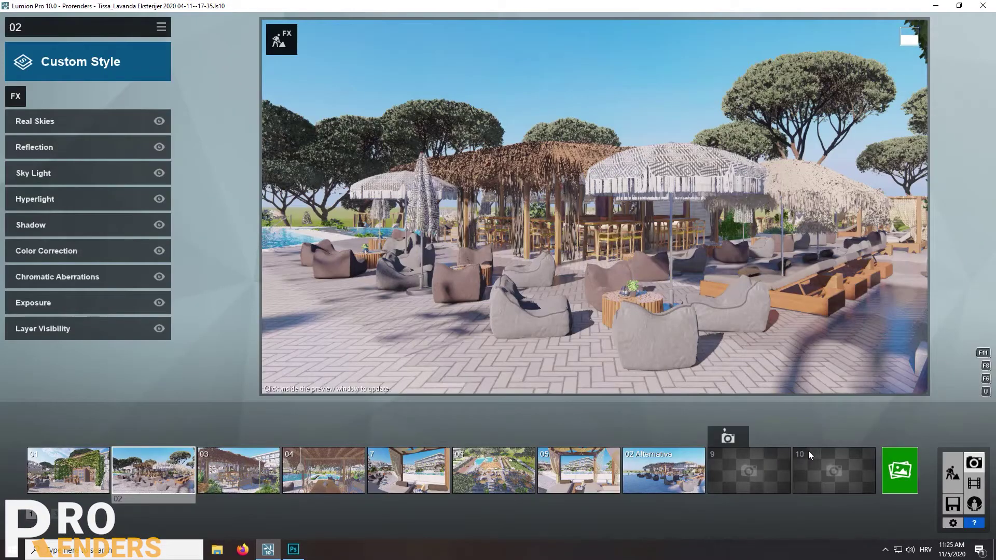
pyautogui.click(948, 463)
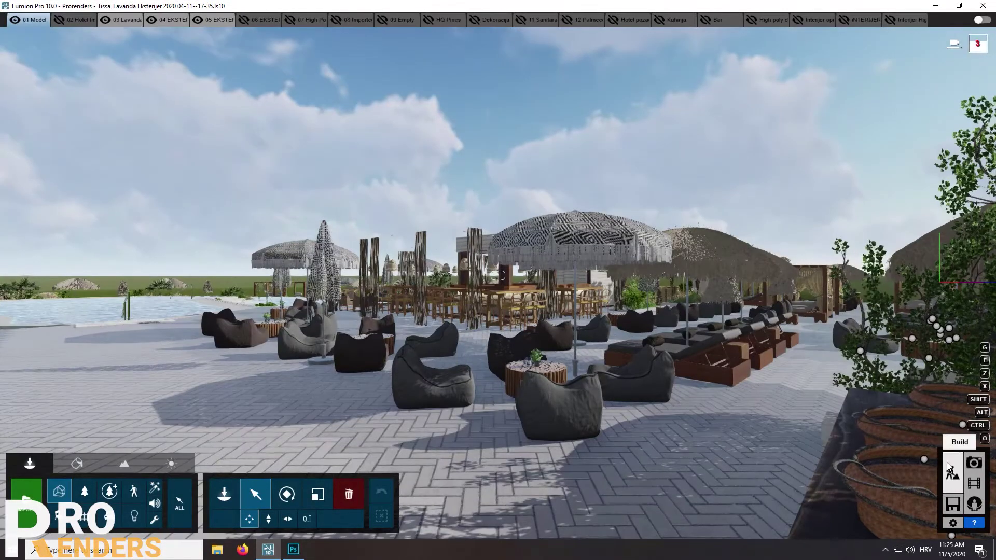
pyautogui.click(127, 465)
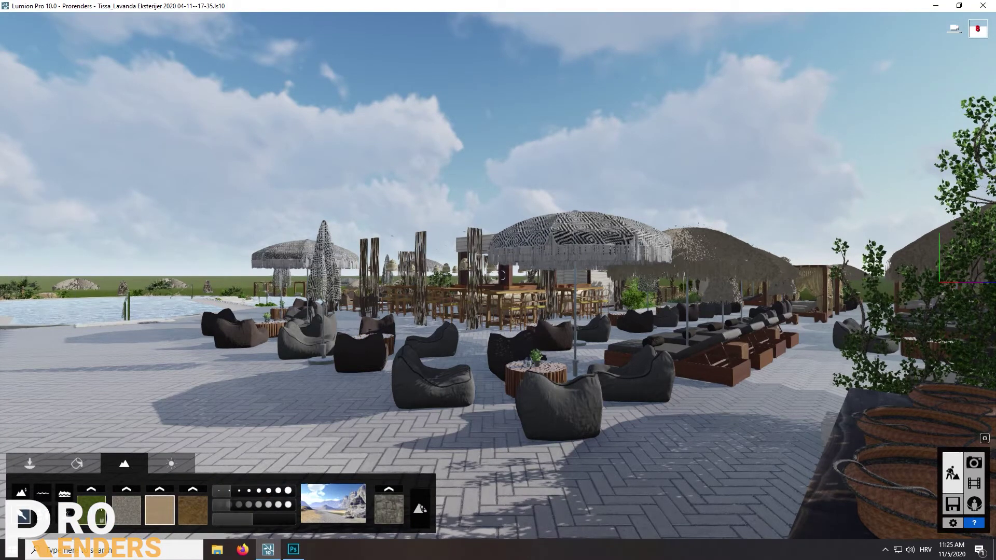
# Step: Load the pink maxresdefault image from the desktop as the custom diffuse texture of the green landscape slot
pyautogui.press('w')
pyautogui.press('q')
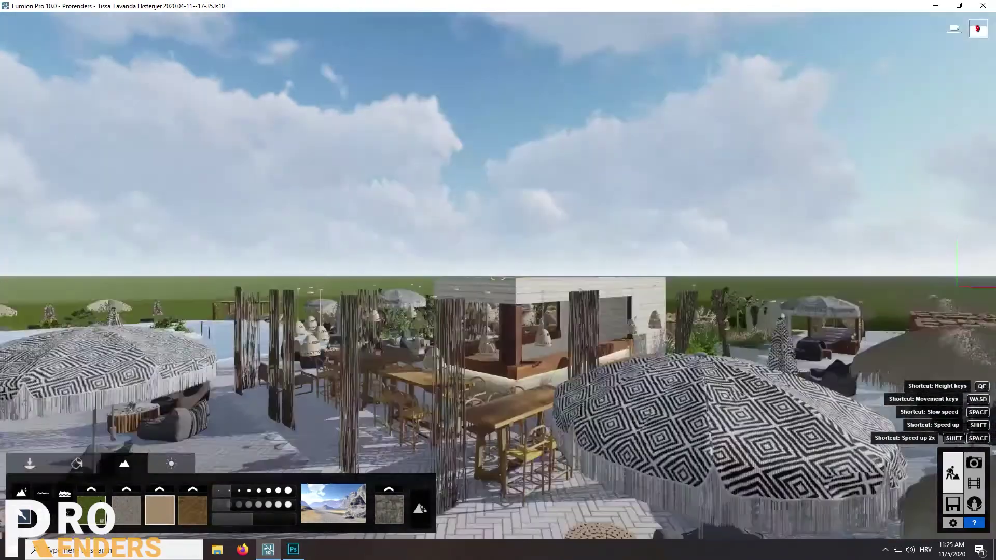
pyautogui.press('q')
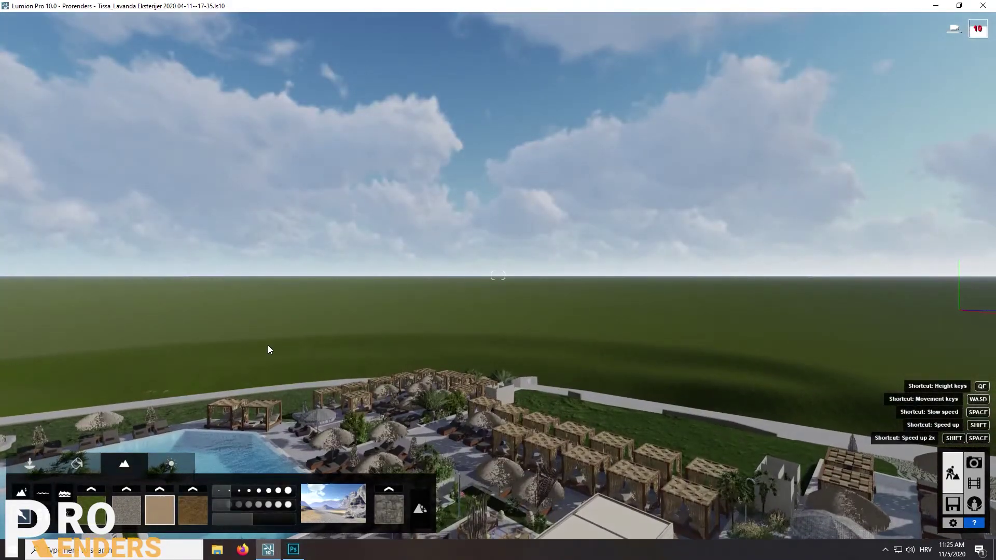
pyautogui.click(91, 489)
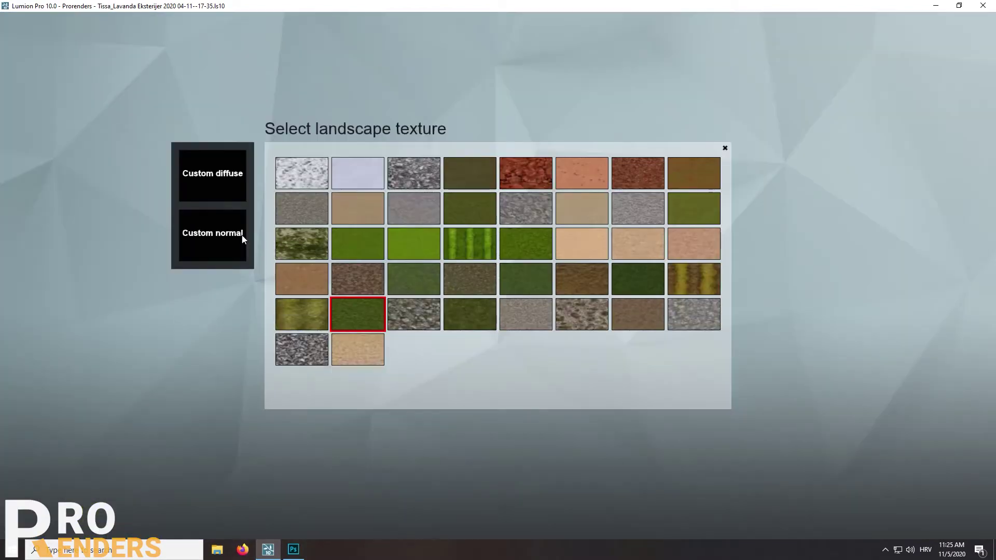
pyautogui.click(209, 185)
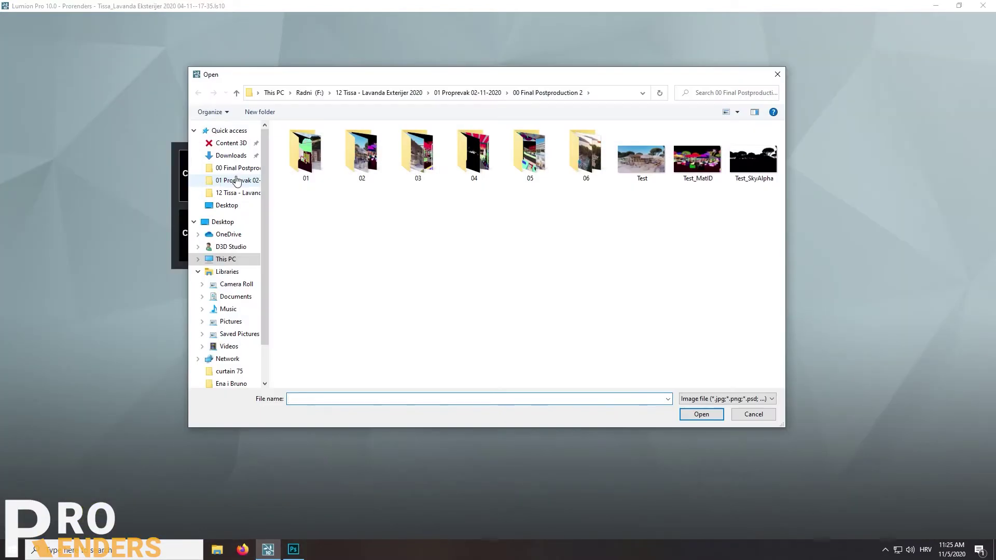
pyautogui.click(226, 205)
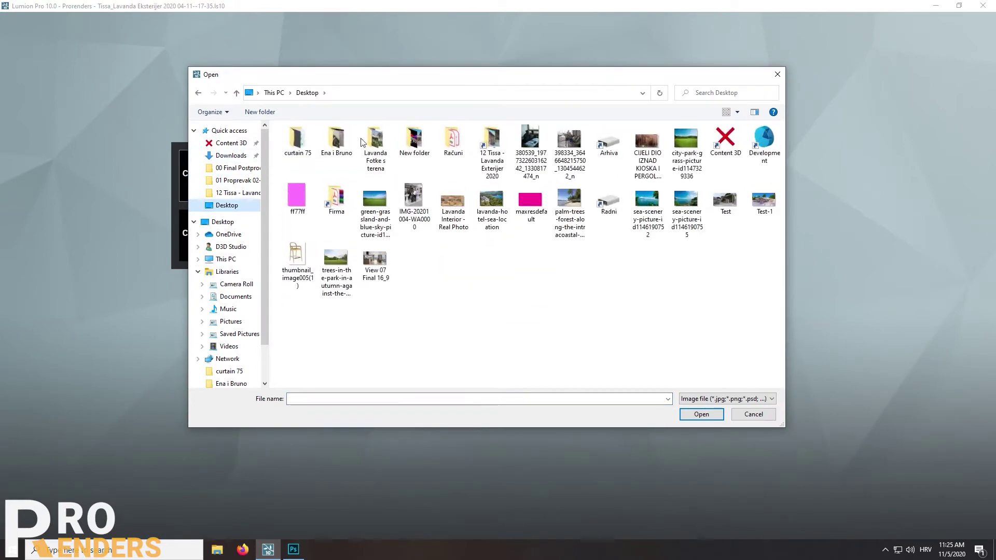
pyautogui.click(525, 207)
pyautogui.click(706, 418)
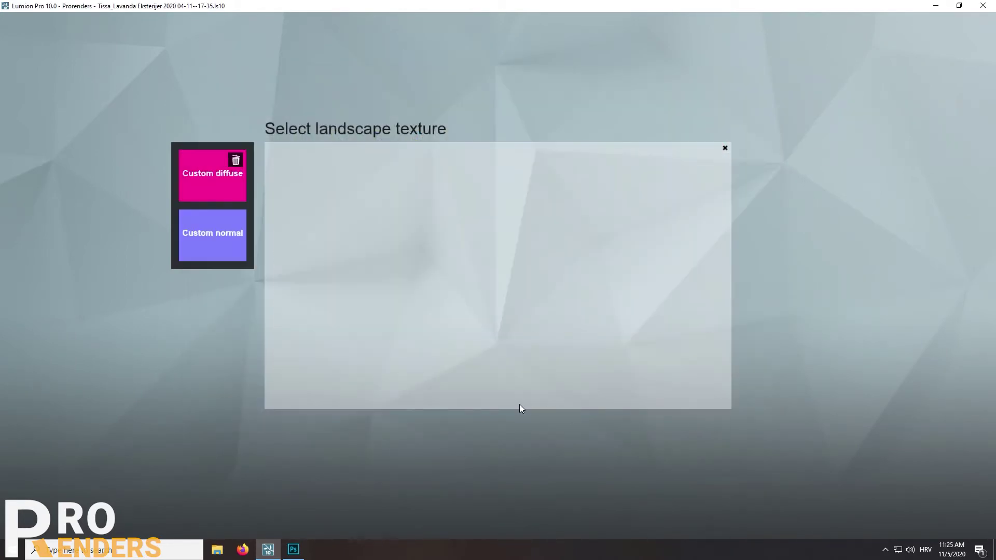
pyautogui.click(723, 149)
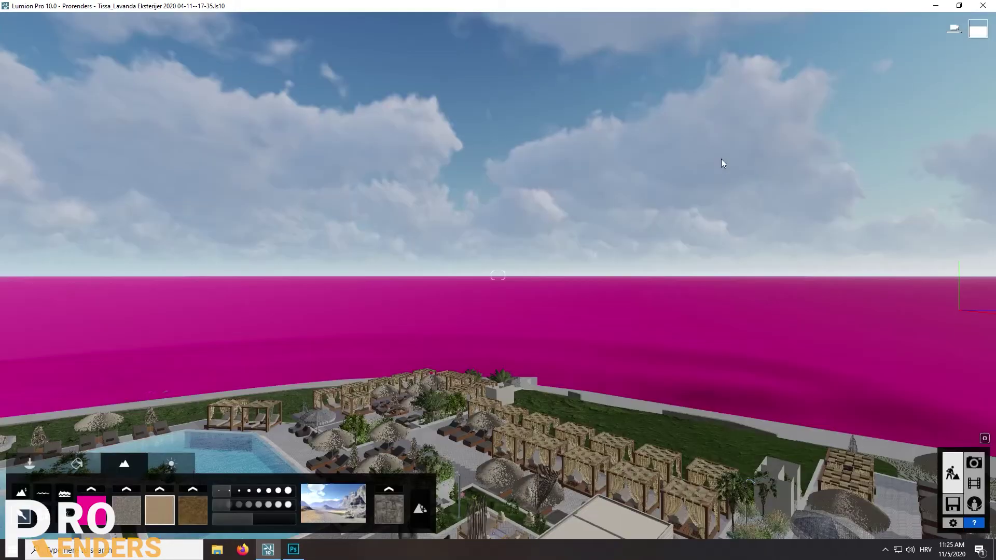
# Step: Return to Photo mode and restore the saved camera of photo 02
pyautogui.press('w')
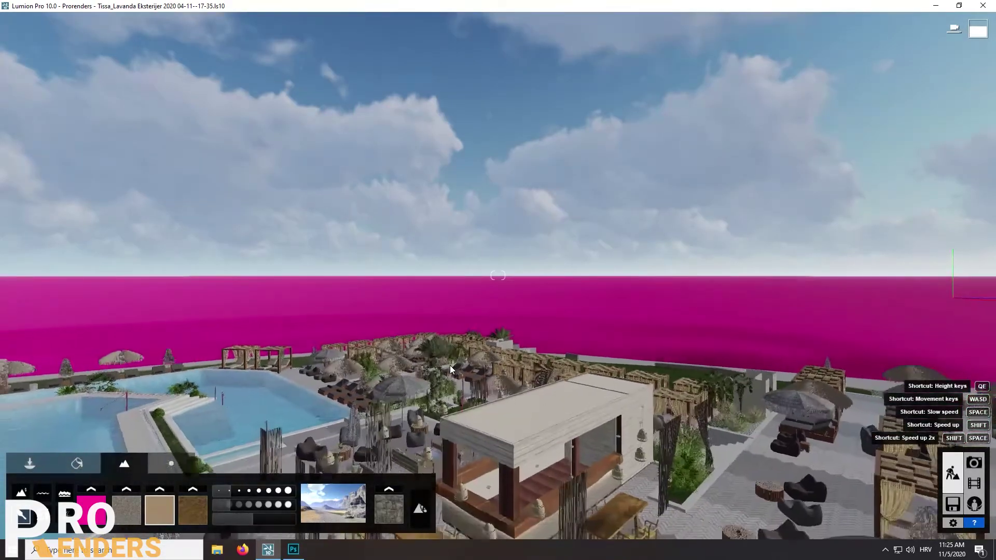
pyautogui.click(971, 464)
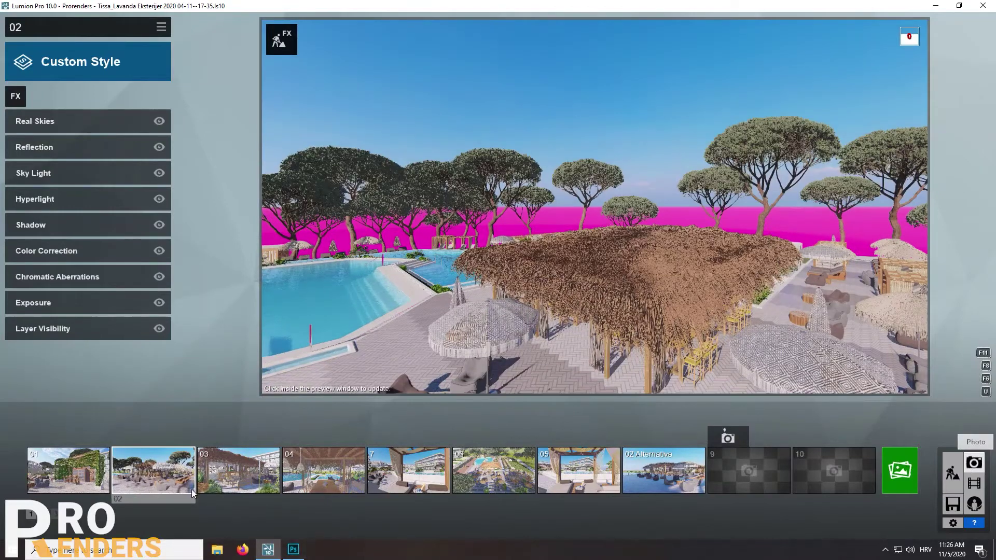
pyautogui.click(182, 488)
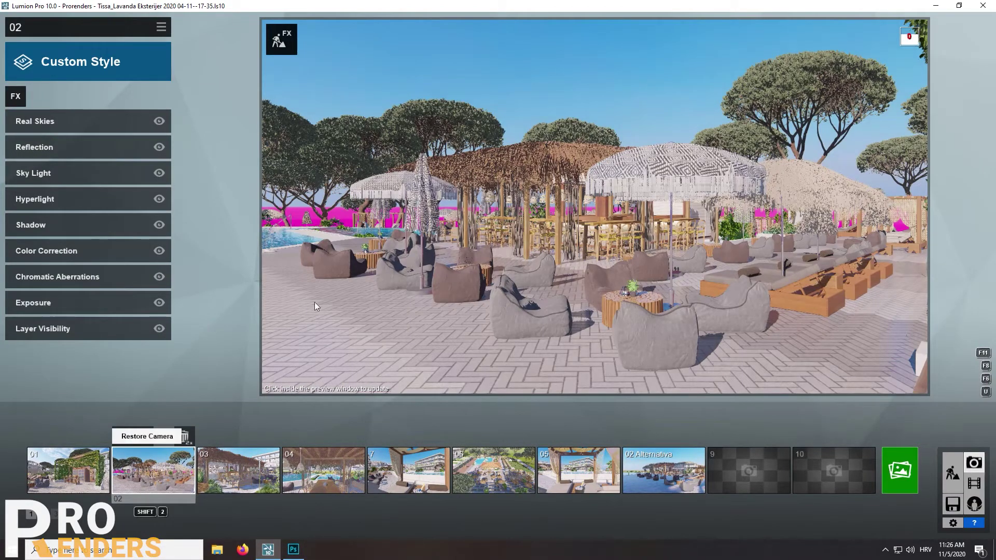
# Step: Disable the Reflection, Sky Light and Real Skies effects for photo 02
pyautogui.click(159, 148)
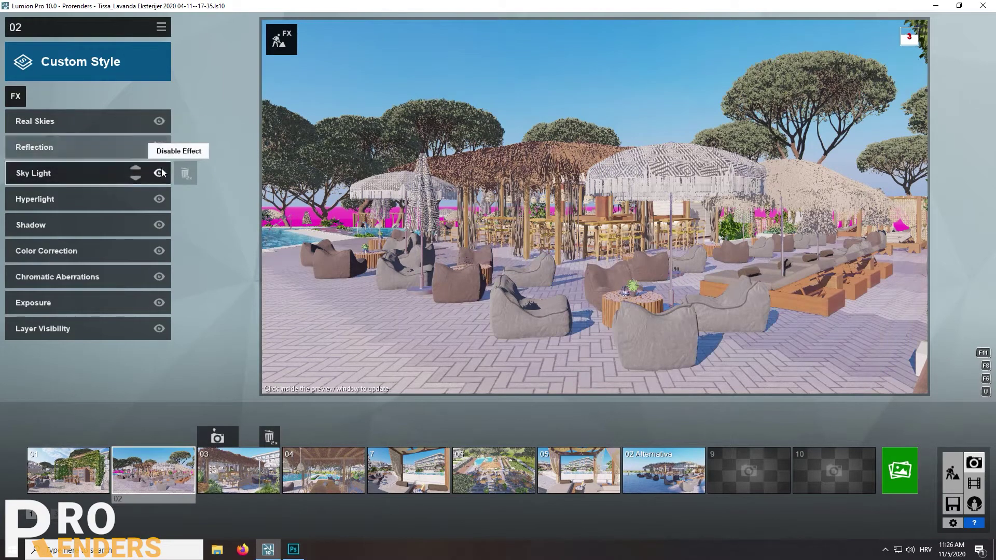
pyautogui.click(159, 173)
pyautogui.click(159, 121)
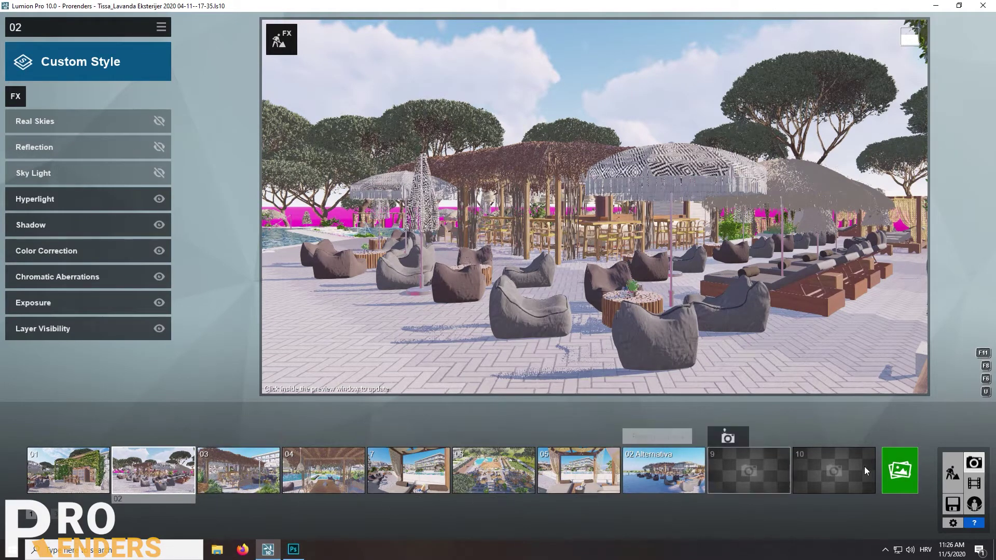
# Step: Render the current shot at Print size 3840x2160 with the M output switched off, saving it as 02 in the desktop's New folder
pyautogui.click(891, 469)
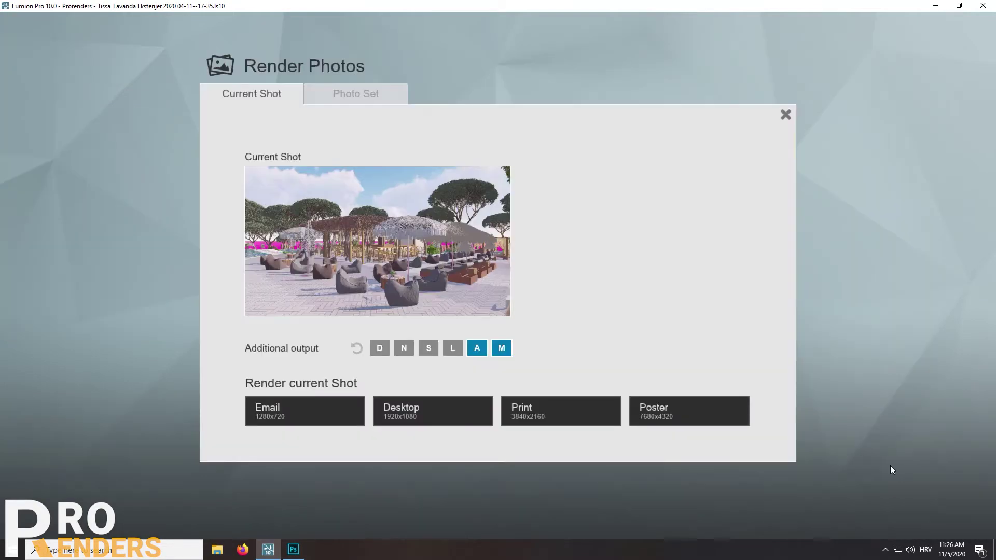
pyautogui.click(506, 354)
pyautogui.click(541, 419)
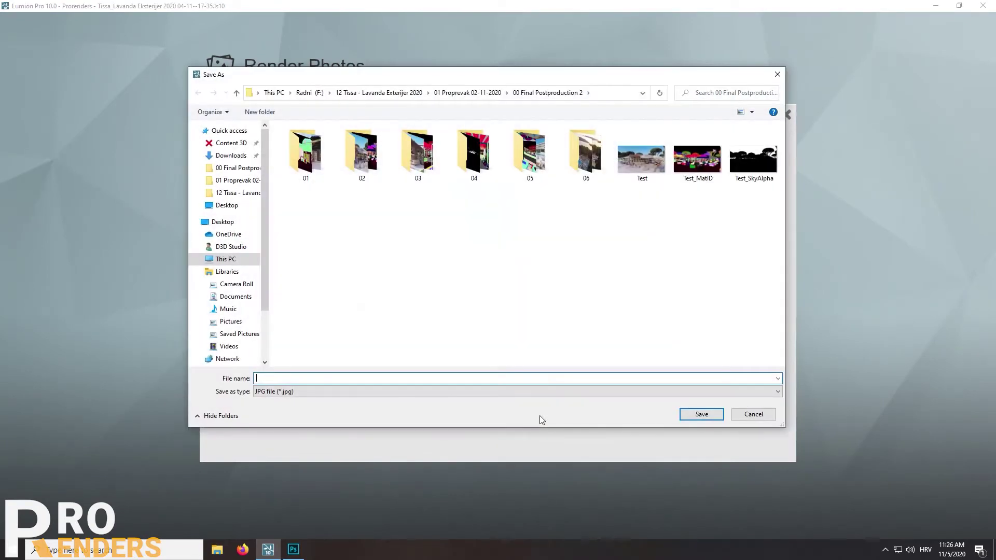
pyautogui.click(226, 204)
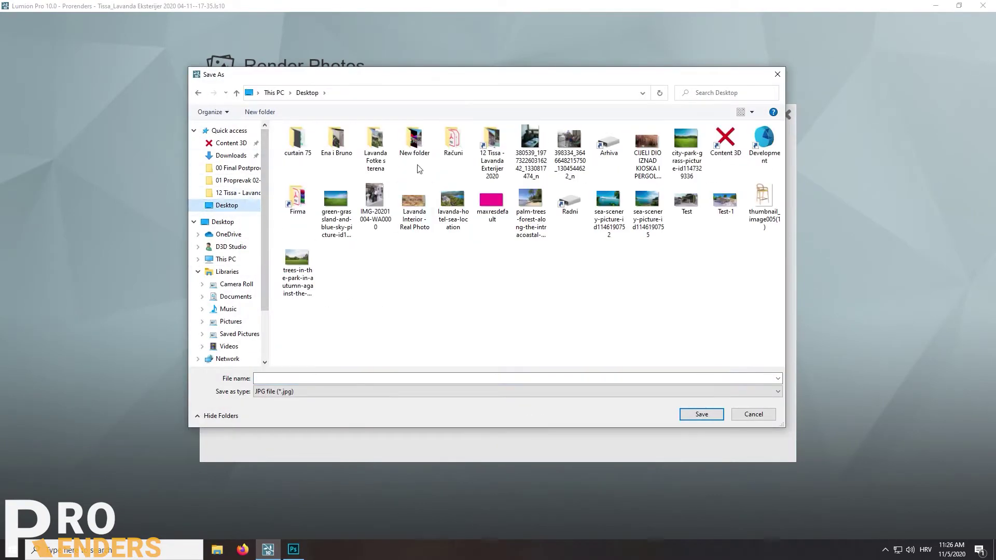
pyautogui.doubleClick(419, 156)
pyautogui.write('02')
pyautogui.press('Return')
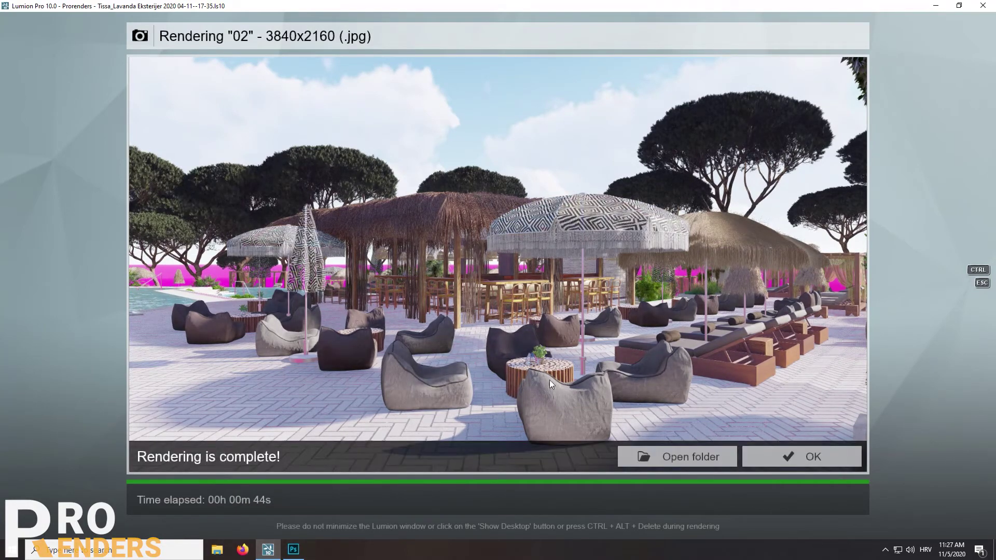
# Step: Open the render's folder and place Pink.jpg into the Photoshop document above Layer 0, aligned exactly with the canvas
pyautogui.click(722, 458)
pyautogui.moveTo(352, 223); pyautogui.dragTo(328, 348)
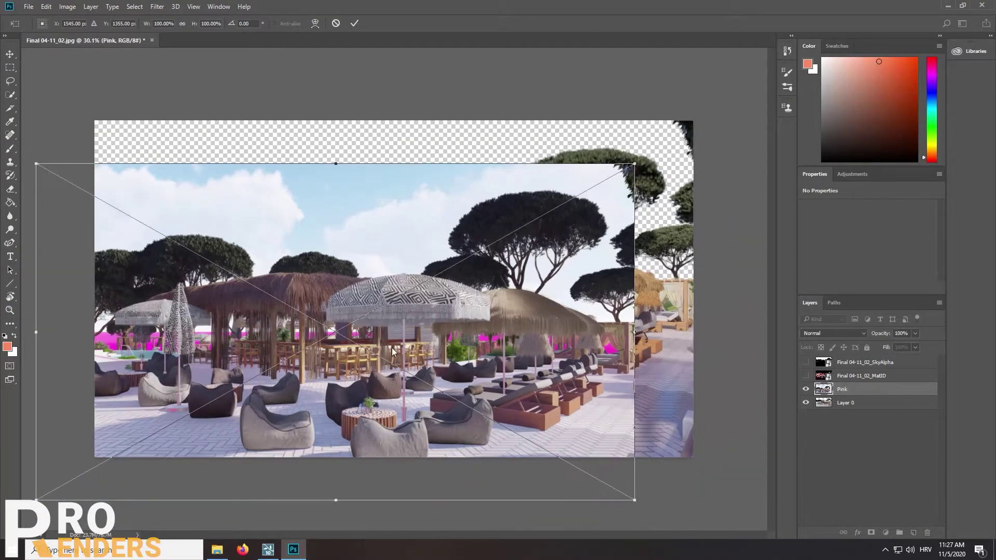
pyautogui.moveTo(457, 332); pyautogui.dragTo(462, 305)
pyautogui.press('Return')
pyautogui.press('e')
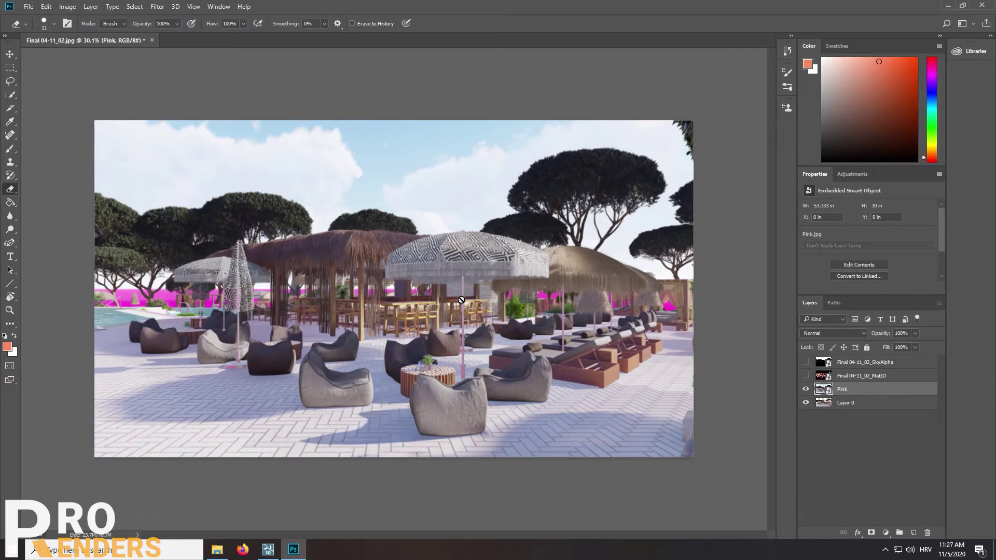
# Step: Select the pink background strip from the pool to the bar's first posts with the Rectangular Marquee tool
pyautogui.scroll(5, 461, 299)
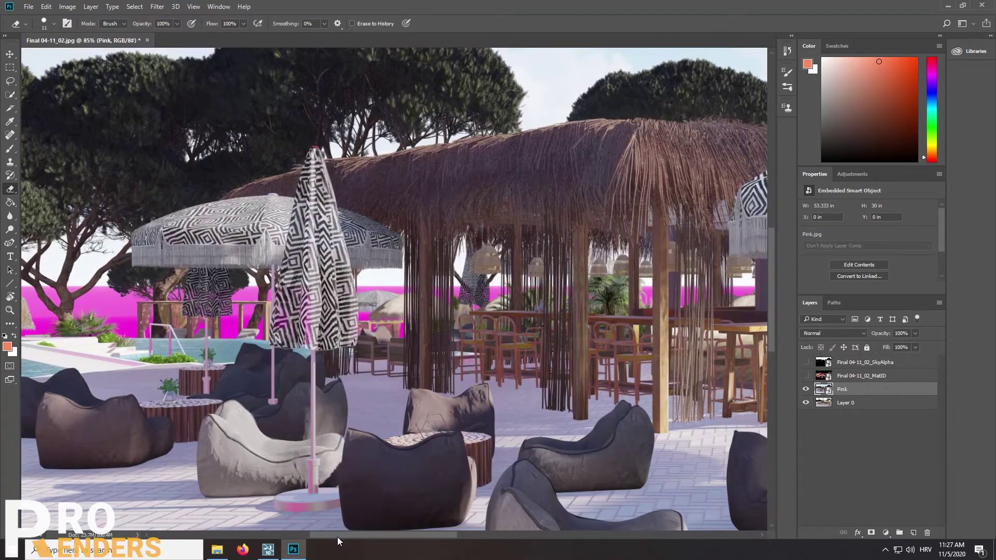
pyautogui.moveTo(337, 535); pyautogui.dragTo(279, 531)
pyautogui.scroll(4, 268, 285)
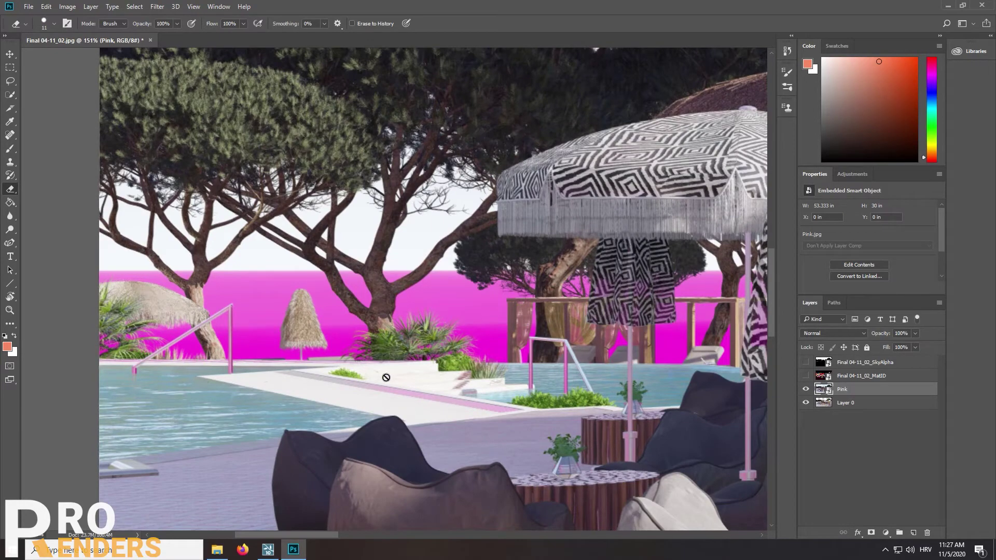
pyautogui.scroll(-2, 381, 378)
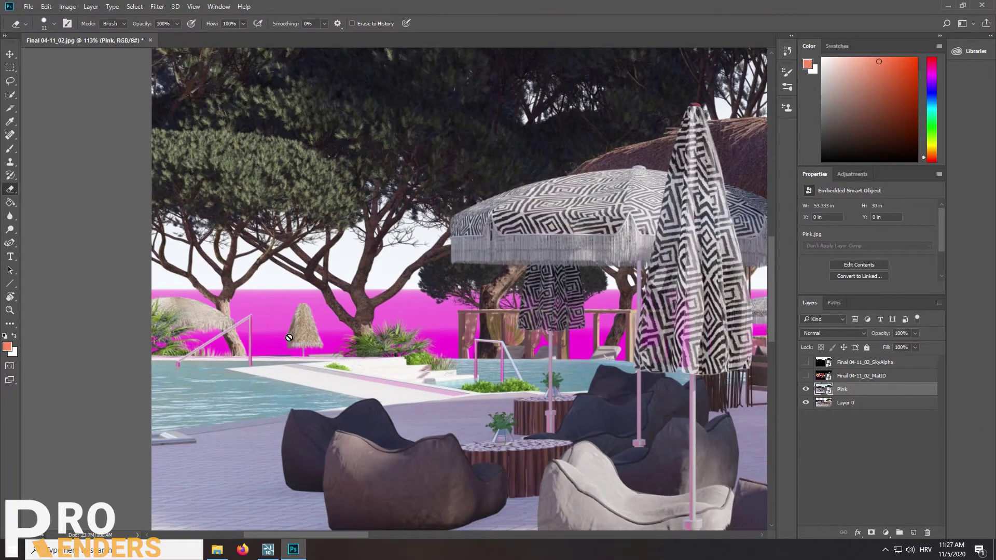
pyautogui.scroll(-2, 291, 343)
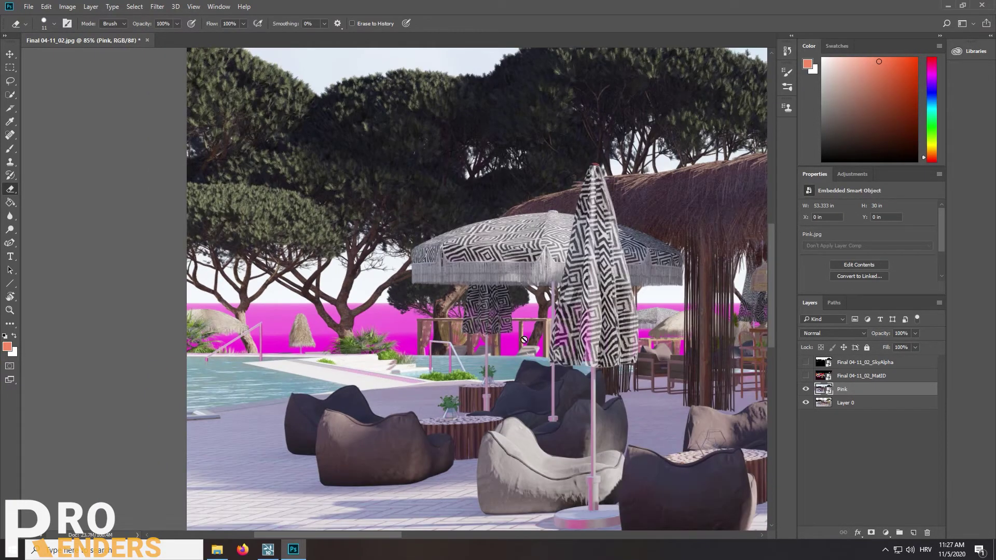
pyautogui.click(12, 70)
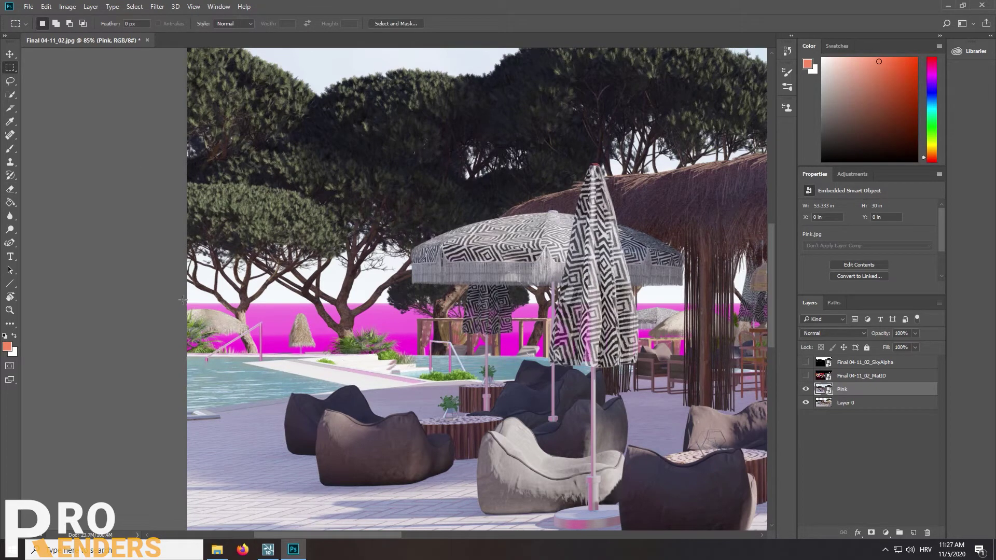
pyautogui.moveTo(182, 300); pyautogui.dragTo(693, 356)
pyautogui.hscroll(5, 467, 311)
pyautogui.scroll(-3, 273, 311)
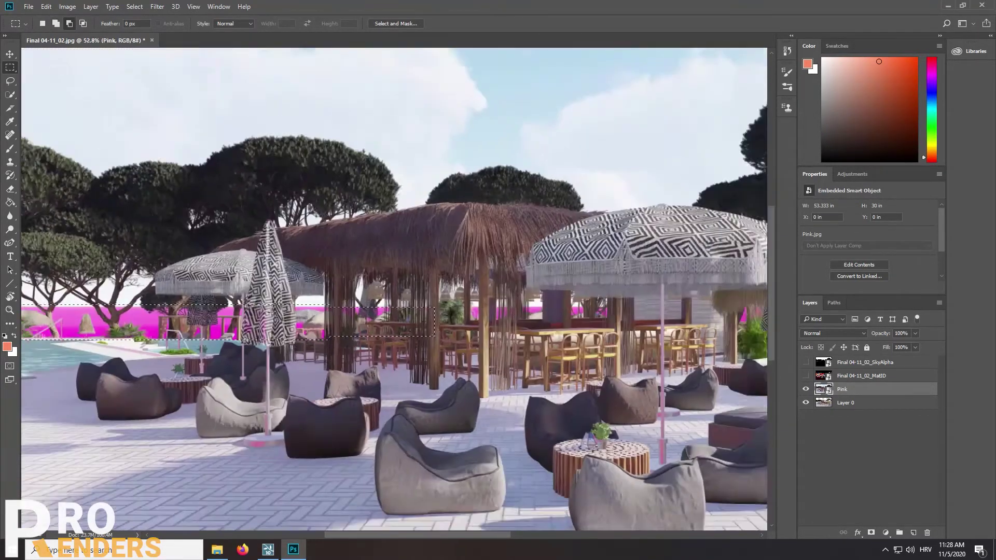
# Step: Add the pink areas behind the bar, the large umbrella and the straw umbrellas near the loungers to the rectangular selection
pyautogui.scroll(2, 272, 311)
pyautogui.moveTo(306, 303); pyautogui.dragTo(320, 314)
pyautogui.moveTo(565, 346); pyautogui.dragTo(566, 346)
pyautogui.scroll(-3, 565, 346)
pyautogui.scroll(3, 467, 311)
pyautogui.moveTo(467, 290); pyautogui.dragTo(635, 340)
pyautogui.scroll(-1, 483, 311)
pyautogui.scroll(-2, 635, 340)
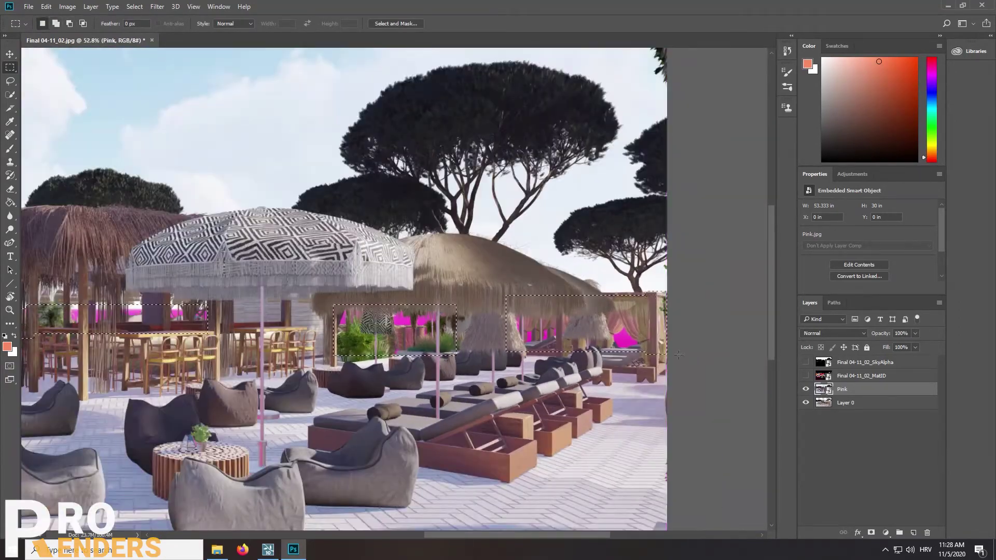
# Step: Narrow the selection to the pink background with Color Range, sampling the pink beside the small straw umbrella at fuzziness 155
pyautogui.hscroll(-5, 363, 312)
pyautogui.scroll(2, 135, 316)
pyautogui.scroll(1, 136, 316)
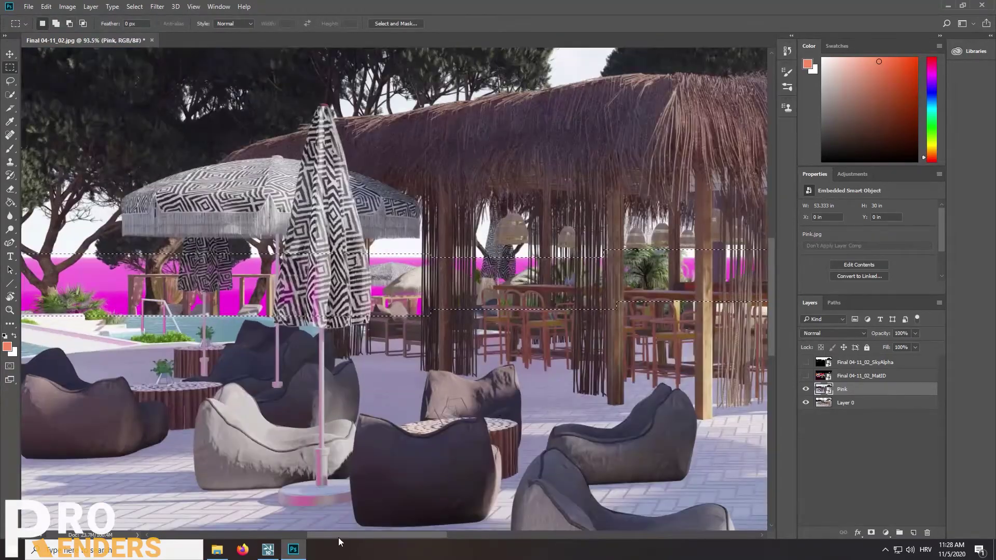
pyautogui.moveTo(338, 536); pyautogui.dragTo(306, 534)
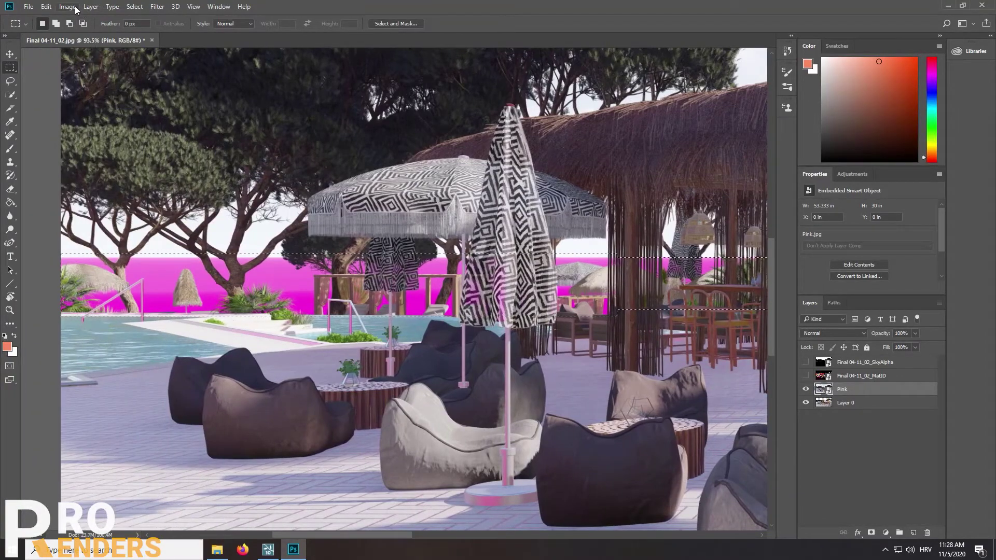
pyautogui.click(131, 8)
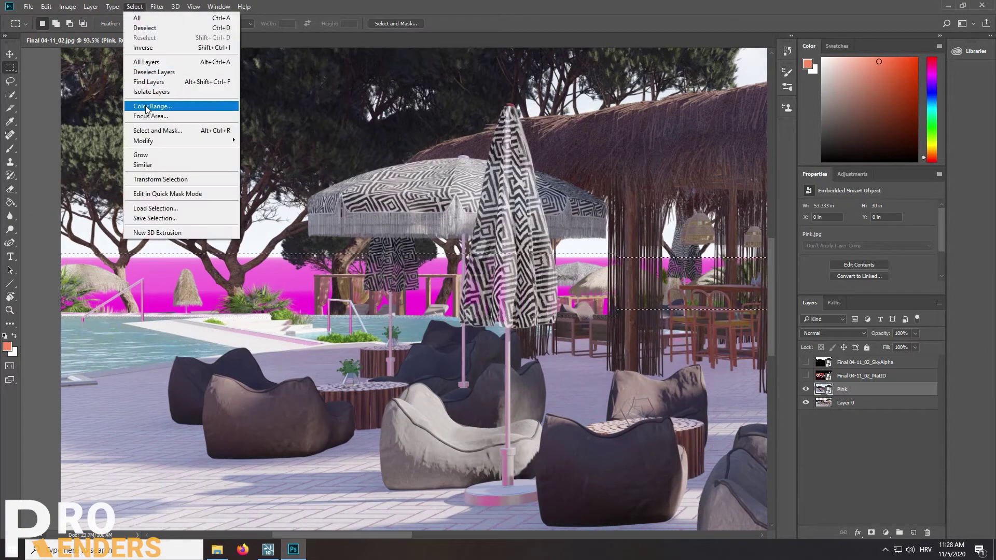
pyautogui.click(151, 107)
pyautogui.click(164, 281)
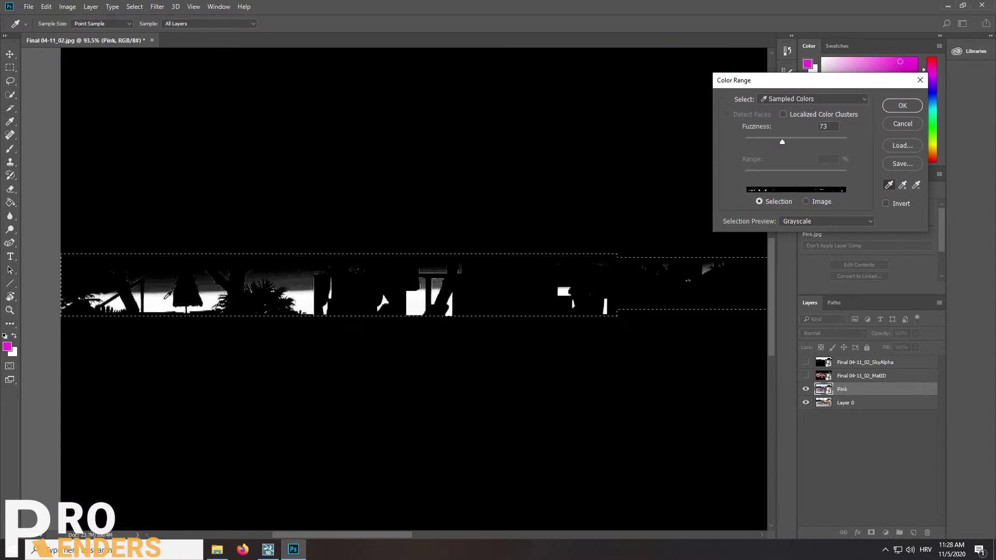
pyautogui.click(168, 295)
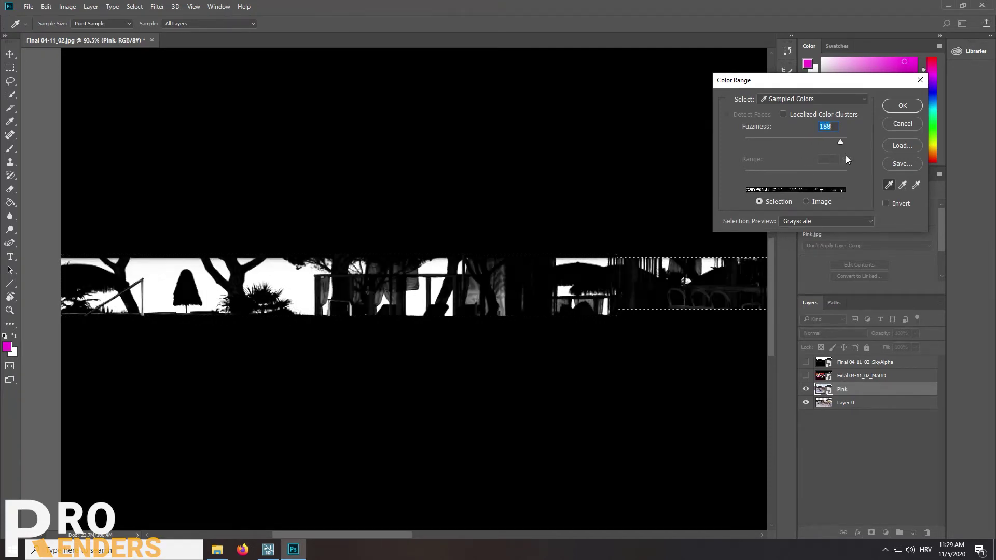
pyautogui.moveTo(846, 156); pyautogui.dragTo(824, 169)
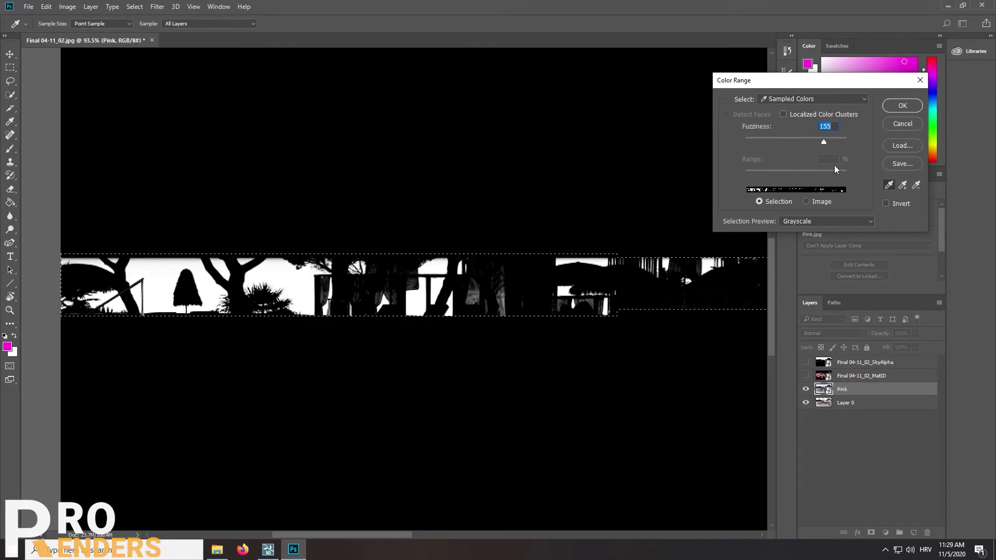
pyautogui.click(893, 110)
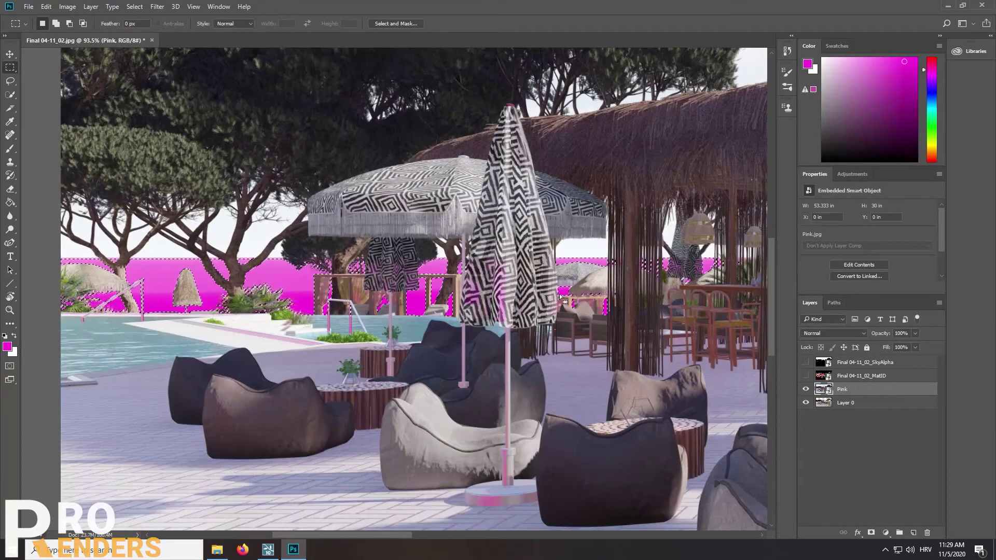
# Step: Hide the Pink layer and make Layer 0 active, keeping the pink-based selection
pyautogui.click(806, 390)
pyautogui.click(851, 403)
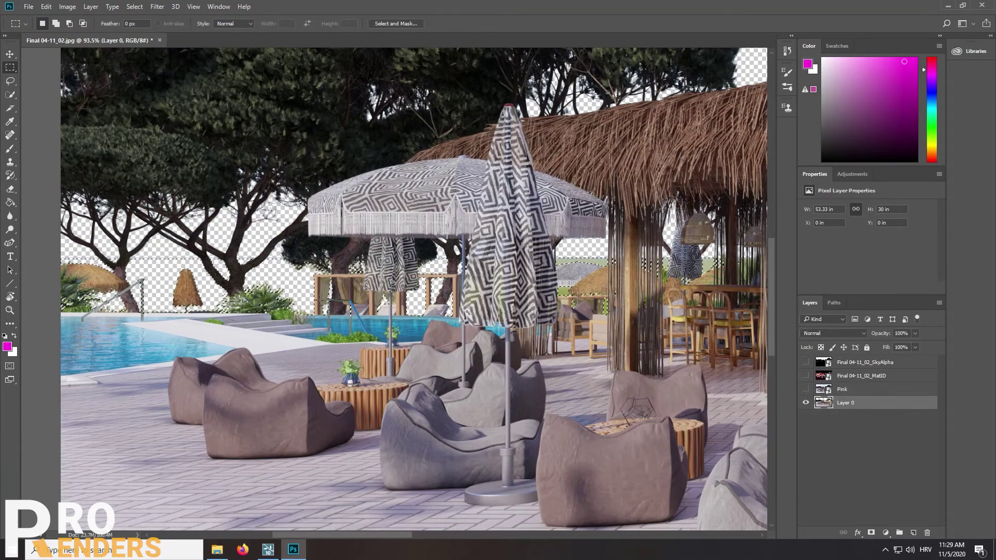
pyautogui.scroll(10, 281, 310)
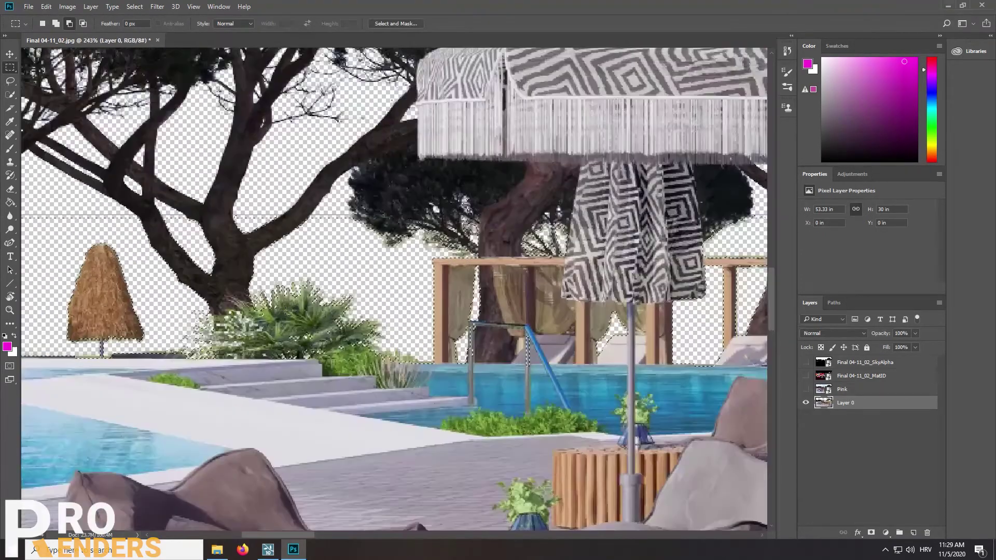
pyautogui.scroll(-10, 280, 310)
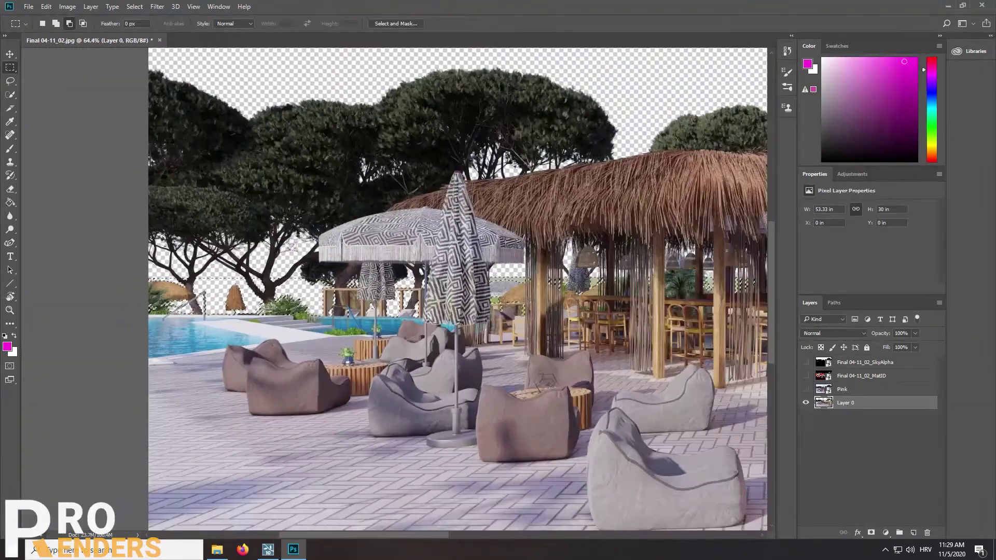
pyautogui.scroll(1, 486, 289)
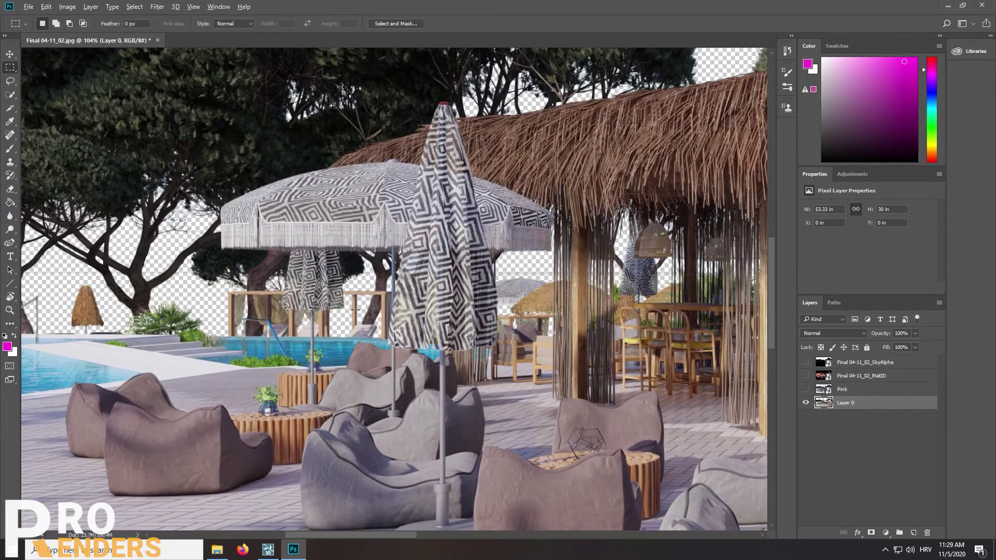
pyautogui.scroll(3, 354, 310)
pyautogui.scroll(-2, 377, 273)
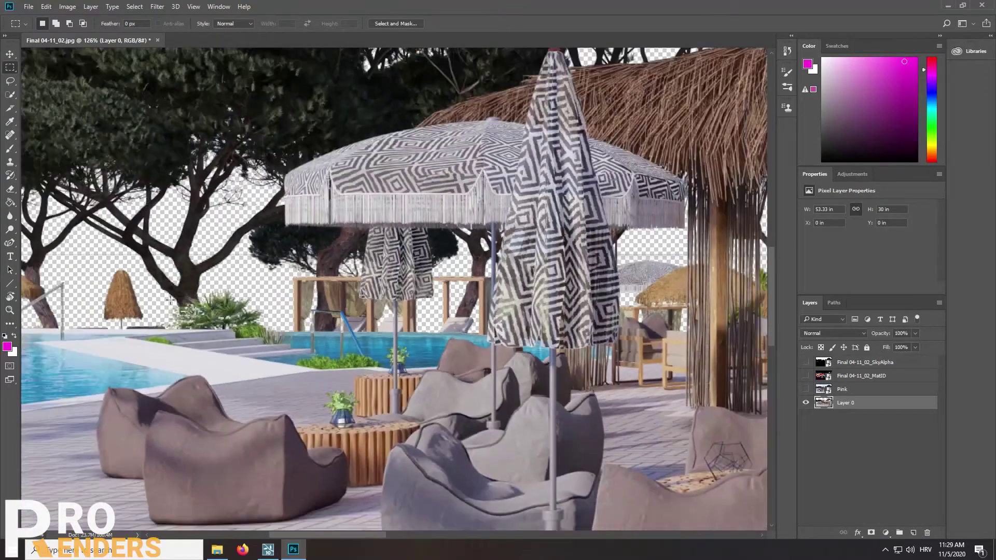
pyautogui.scroll(4, 276, 299)
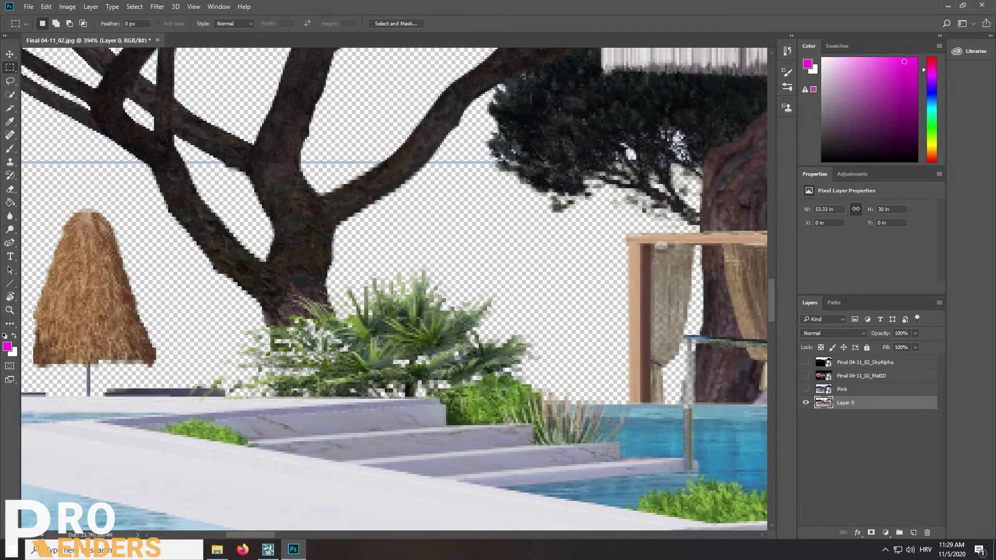
pyautogui.scroll(-6, 293, 346)
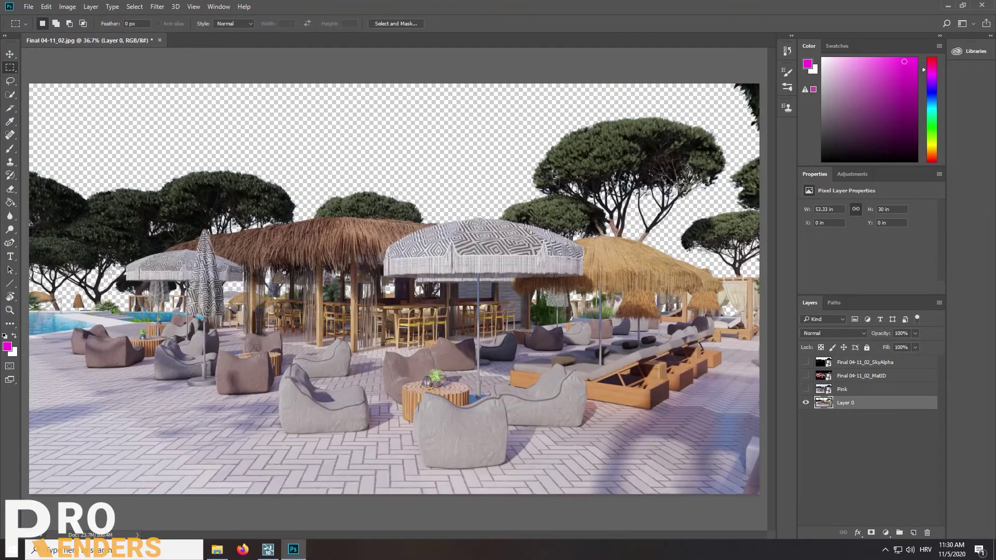
pyautogui.moveTo(382, 284); pyautogui.dragTo(373, 296)
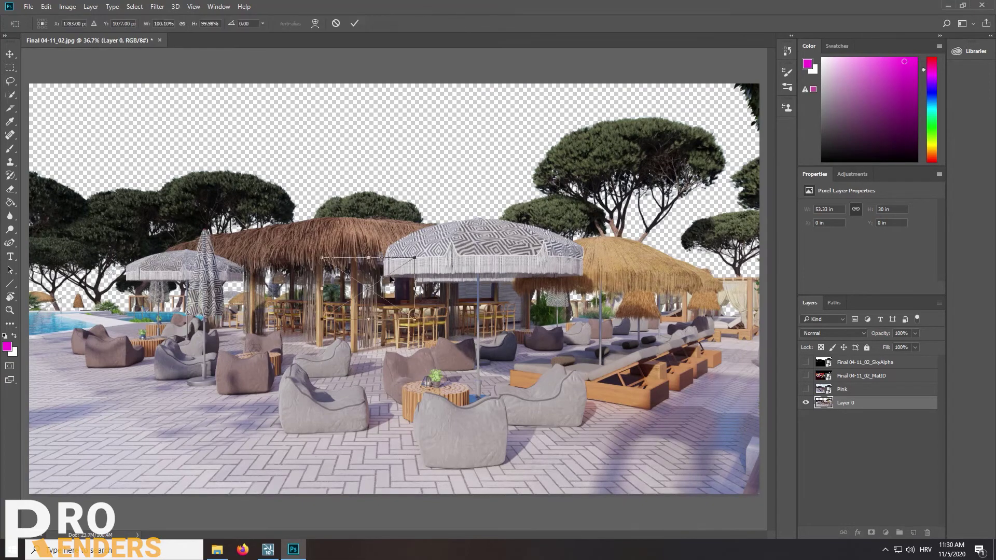
pyautogui.moveTo(414, 257); pyautogui.dragTo(661, 93)
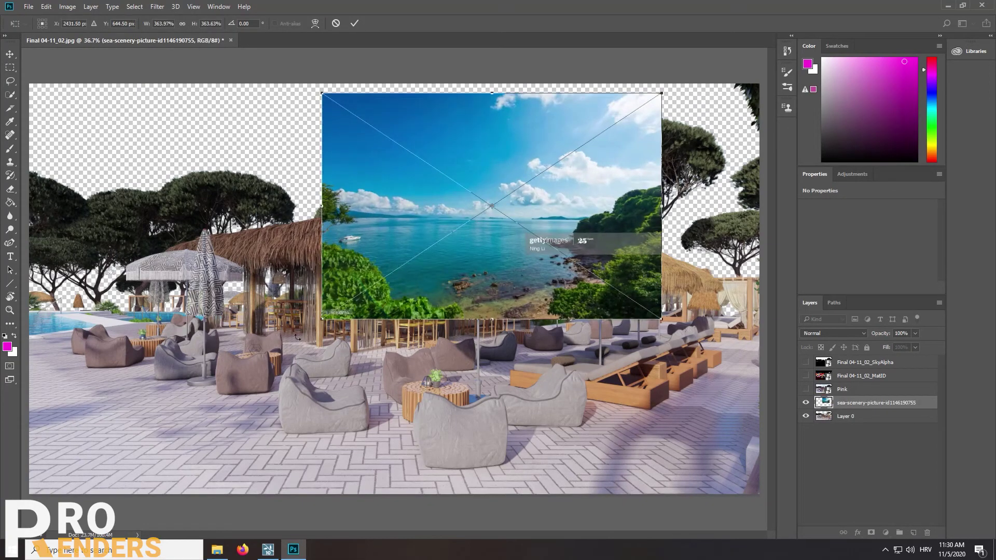
pyautogui.moveTo(328, 321); pyautogui.dragTo(33, 493)
pyautogui.scroll(-3, 34, 493)
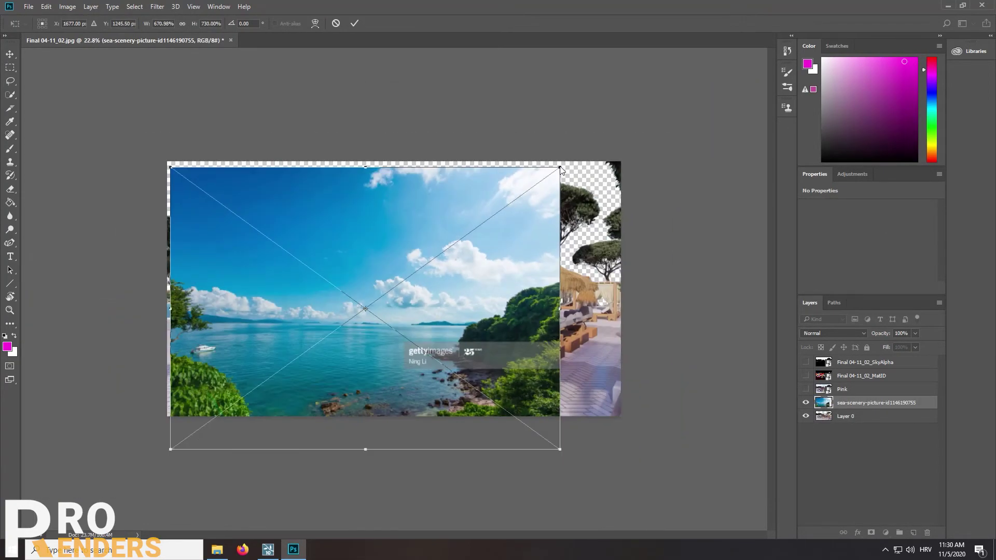
pyautogui.moveTo(555, 162); pyautogui.dragTo(654, 124)
pyautogui.press('Return')
# Step: Move the sea scenery layer below Layer 0 as the backdrop behind the cut-out render
pyautogui.hotkey('ctrl', '[')
pyautogui.scroll(3, 347, 262)
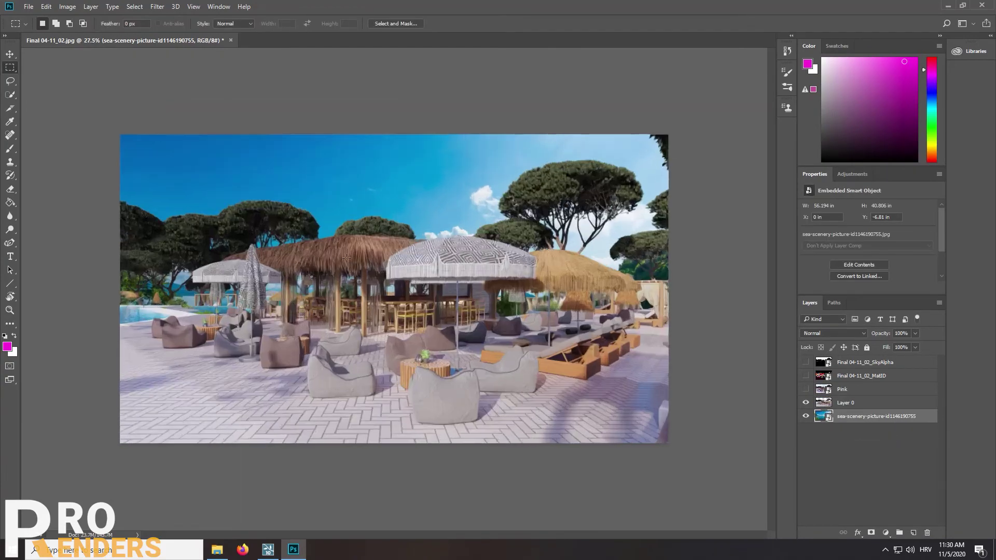
pyautogui.press('v')
pyautogui.scroll(-2, 348, 262)
pyautogui.moveTo(423, 190); pyautogui.dragTo(428, 206)
# Step: Erase the leftover thin horizontal line on Layer 0 across the tree trunks behind the pool with the Eraser tool
pyautogui.scroll(5, 181, 322)
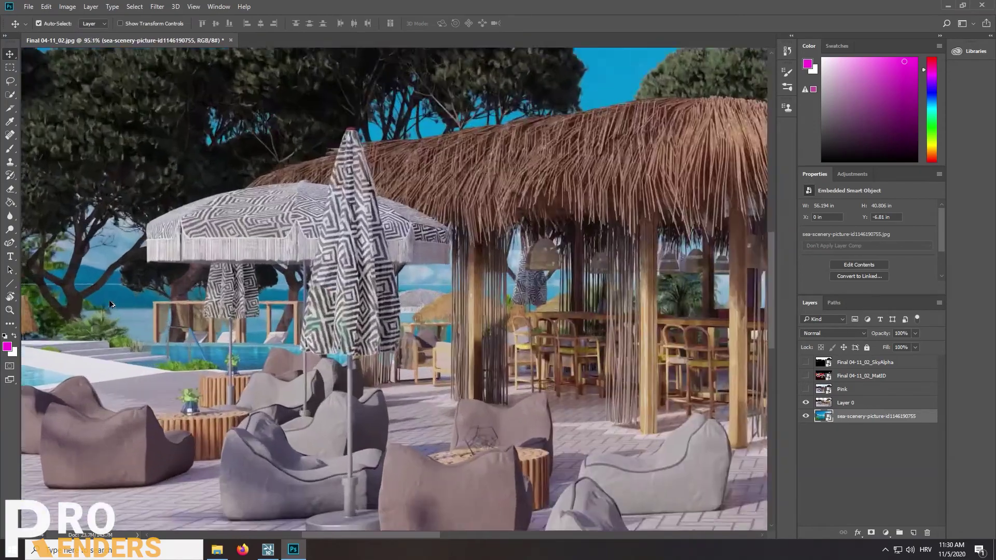
pyautogui.scroll(-2, 181, 323)
pyautogui.scroll(4, 118, 295)
pyautogui.press('e')
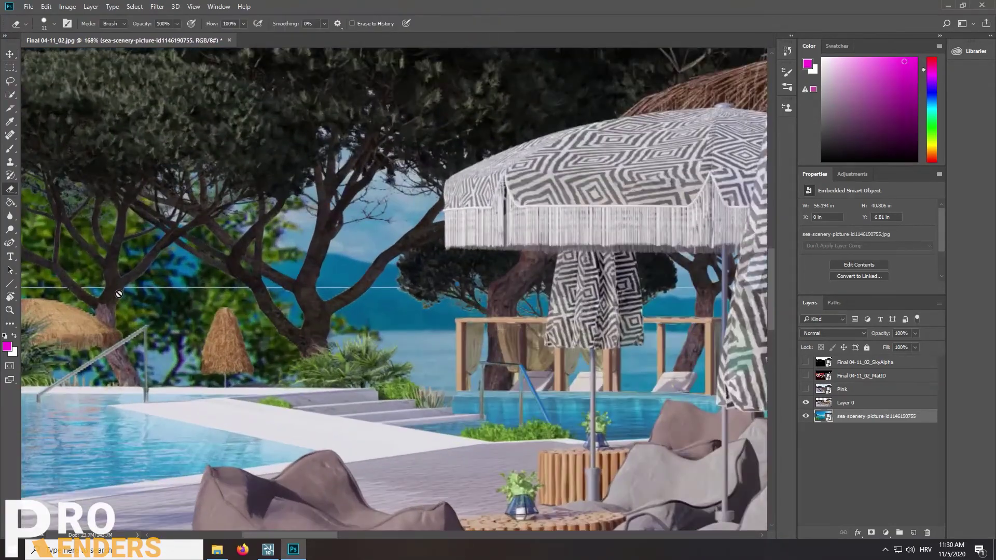
pyautogui.click(849, 405)
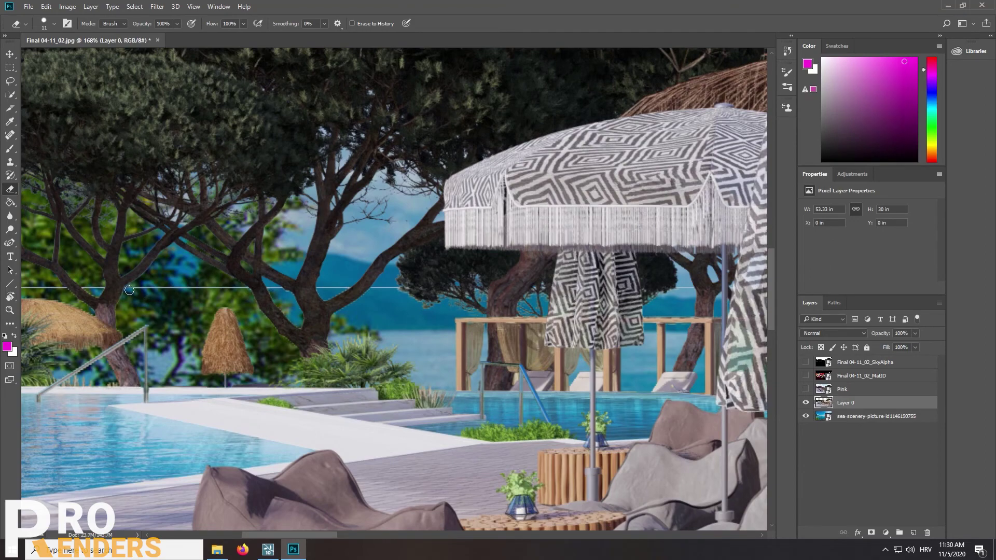
pyautogui.moveTo(129, 290); pyautogui.dragTo(274, 292)
pyautogui.scroll(-4, 348, 284)
pyautogui.scroll(4, 251, 311)
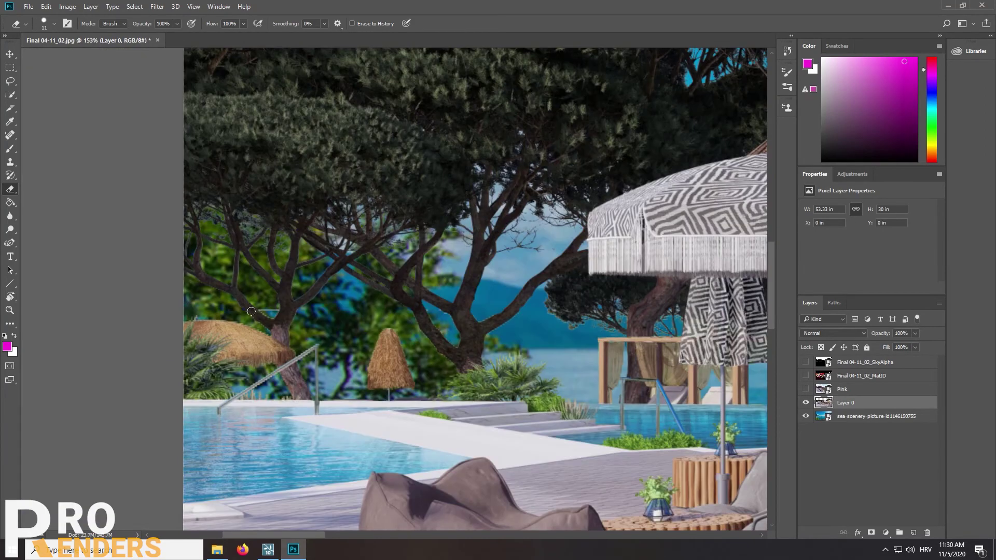
pyautogui.scroll(-4, 271, 299)
pyautogui.scroll(6, 238, 320)
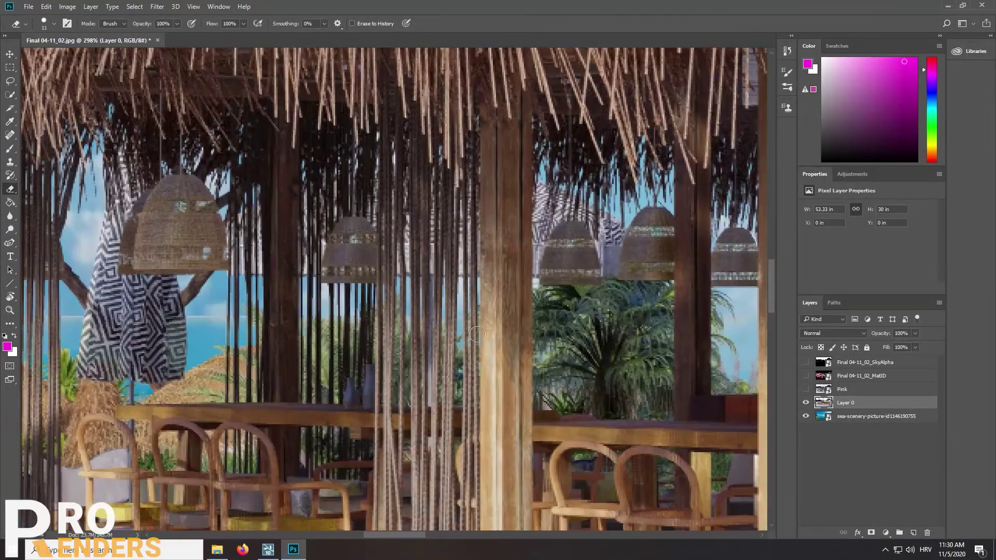
pyautogui.scroll(-5, 238, 320)
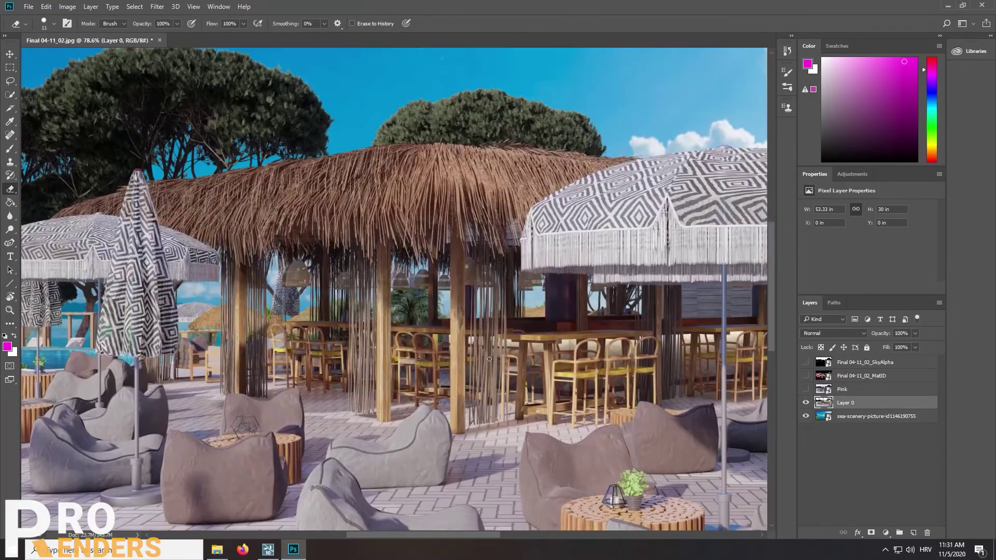